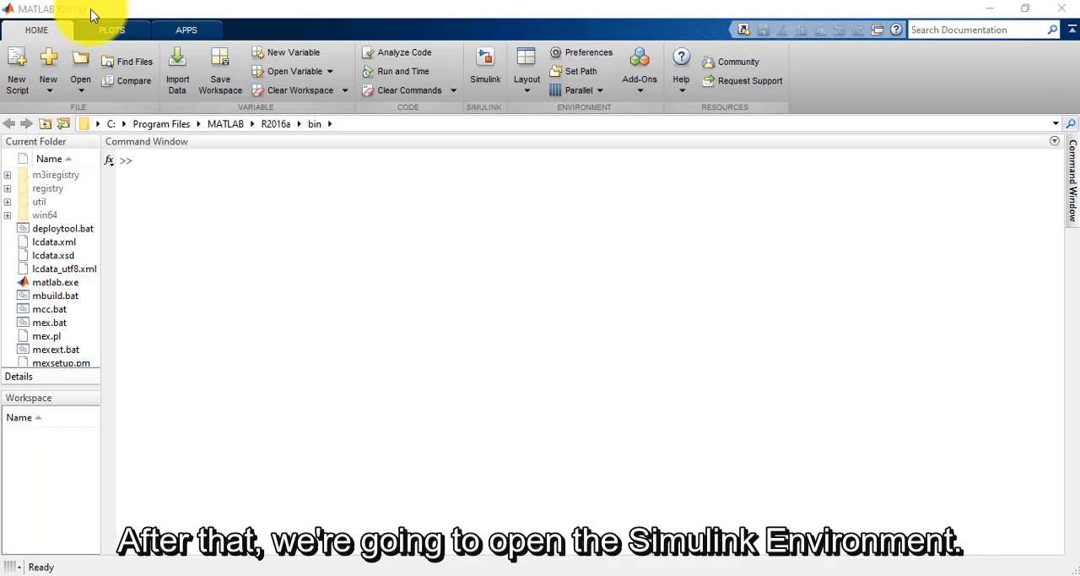
# Step: Start Simulink from MATLAB, create a blank model and maximize its window
pyautogui.click(482, 74)
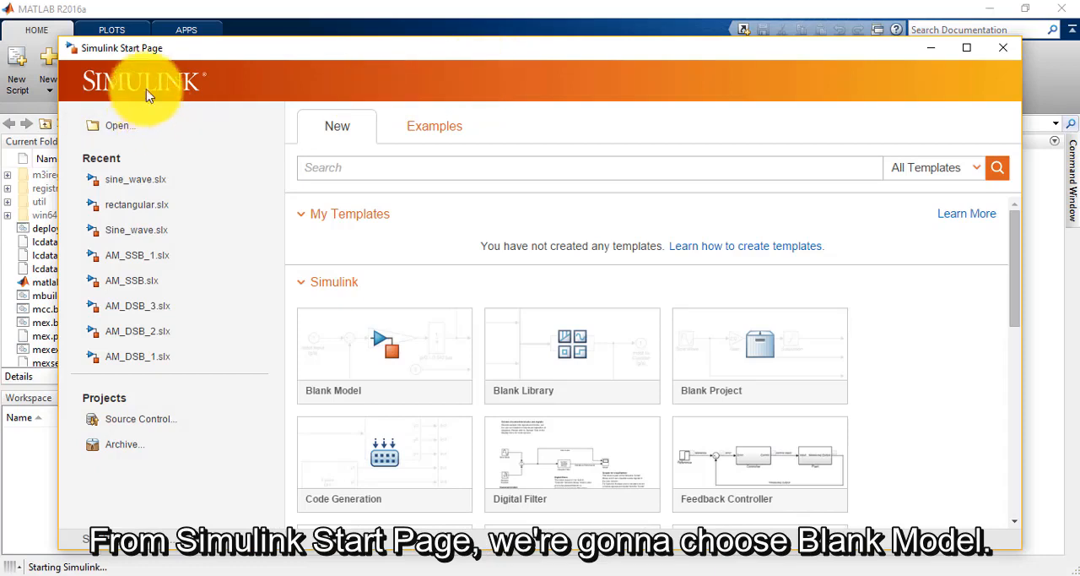
pyautogui.click(393, 355)
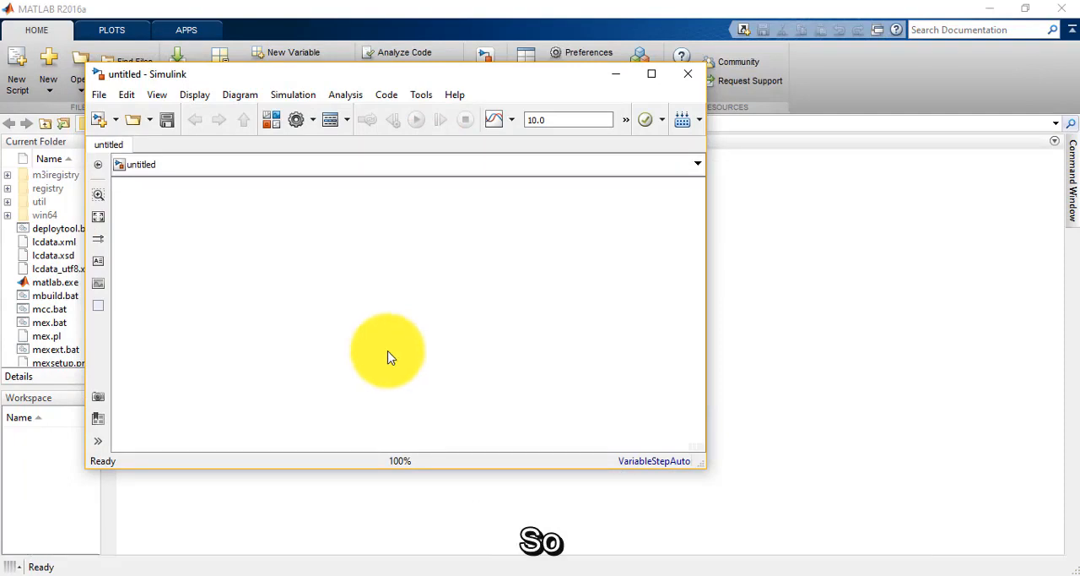
pyautogui.click(652, 74)
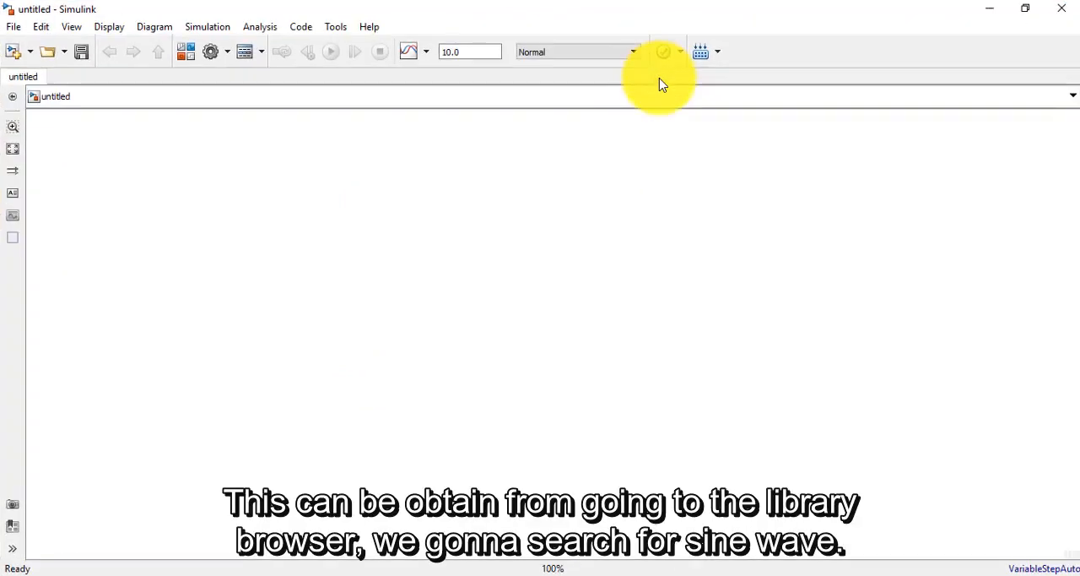
# Step: Find "sine wave" in the block library and add the DSP System Toolbox Sine Wave block to the model
pyautogui.click(186, 54)
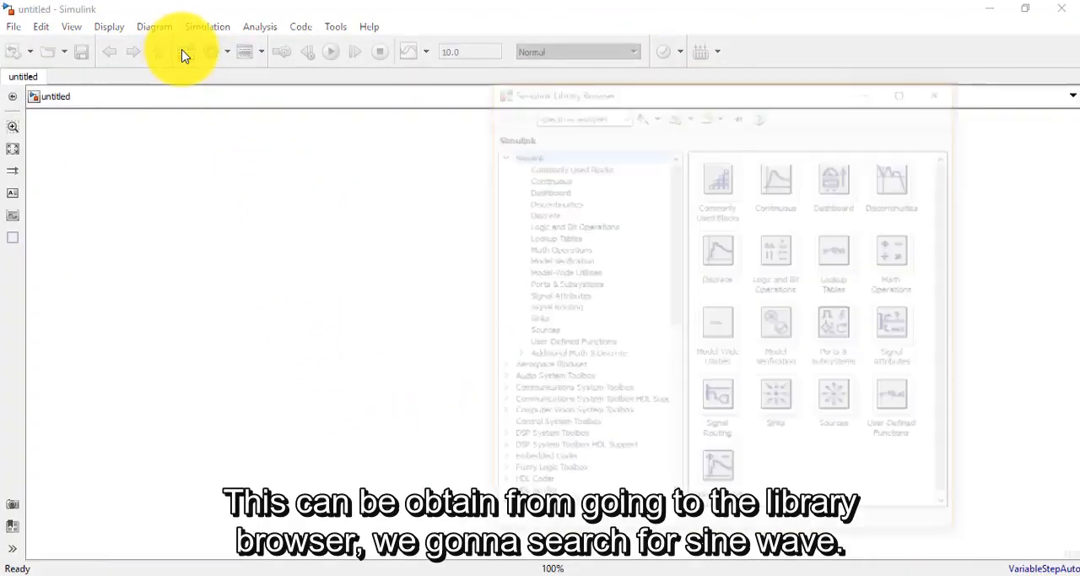
pyautogui.click(606, 113)
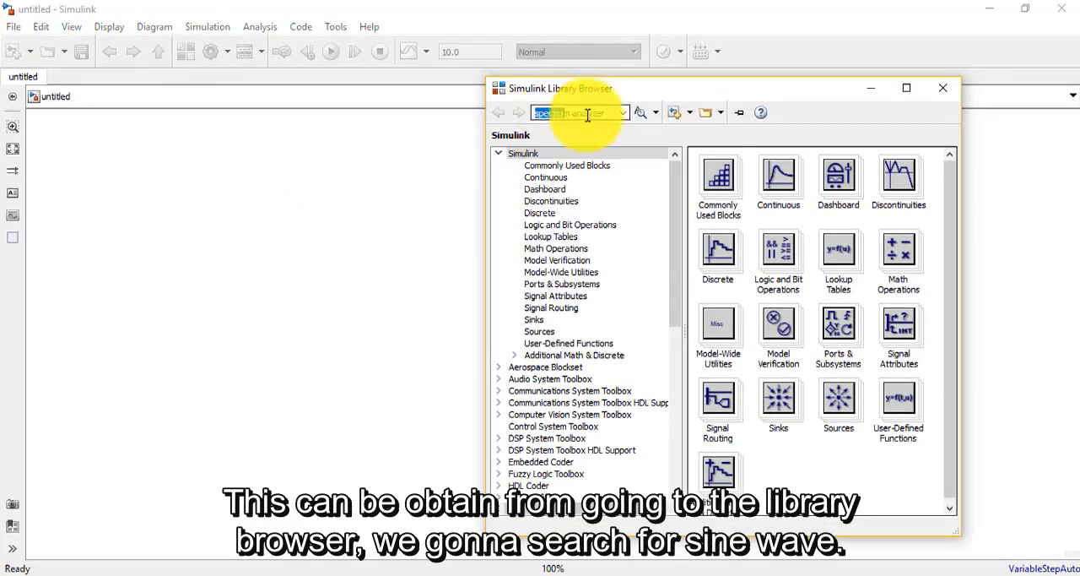
pyautogui.write('sine')
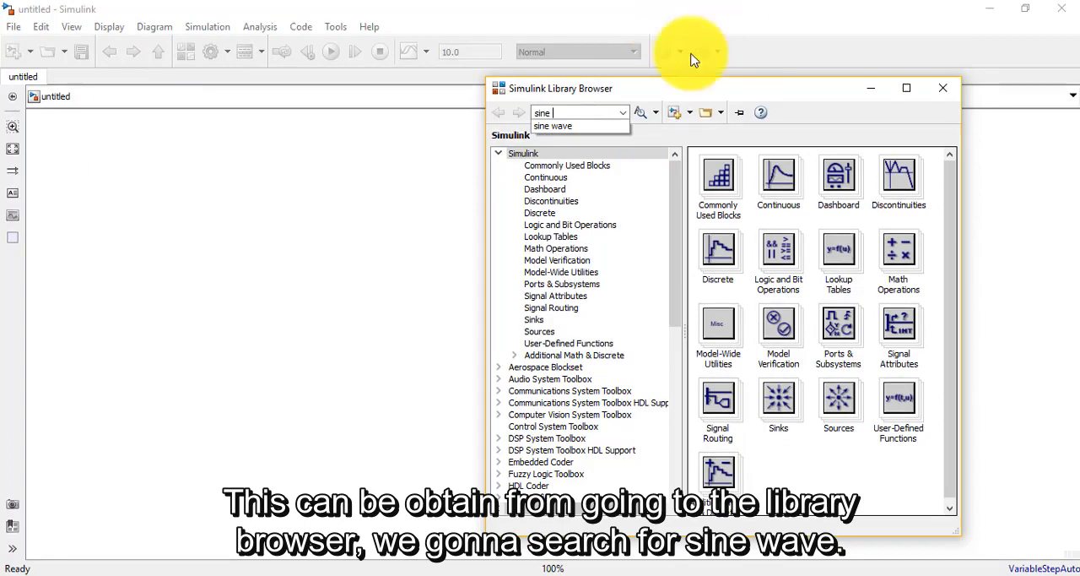
pyautogui.click(602, 126)
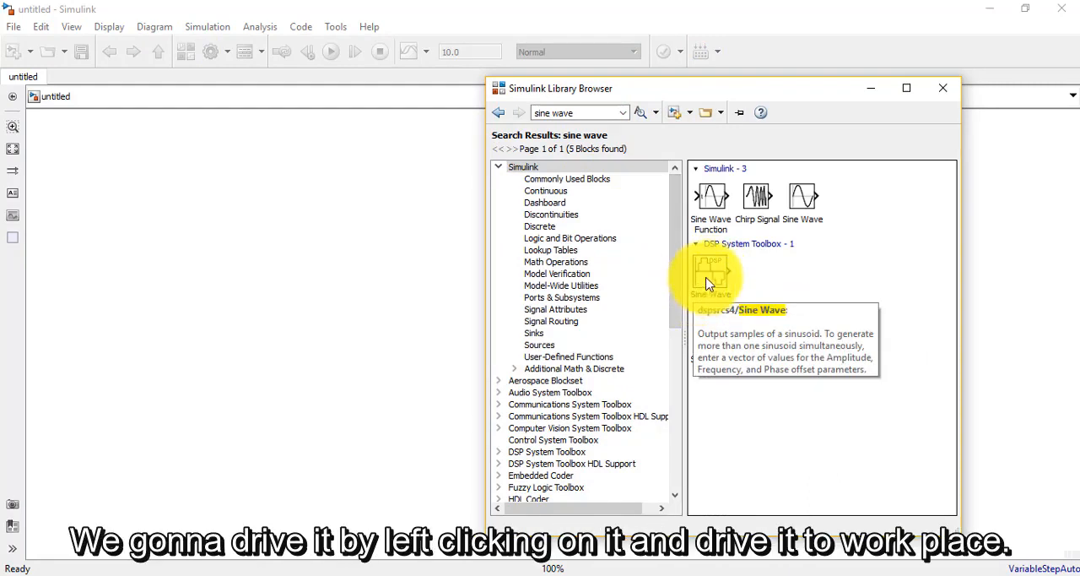
pyautogui.moveTo(714, 274); pyautogui.dragTo(237, 299)
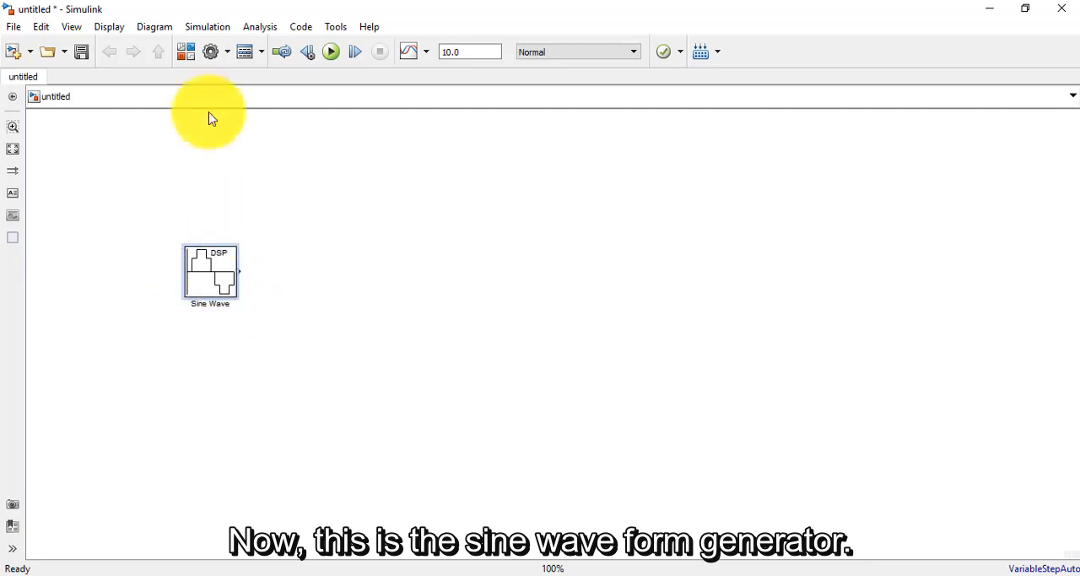
# Step: Find "scope" in the block library and place a Simulink Scope block to the right of the Sine Wave block
pyautogui.click(185, 51)
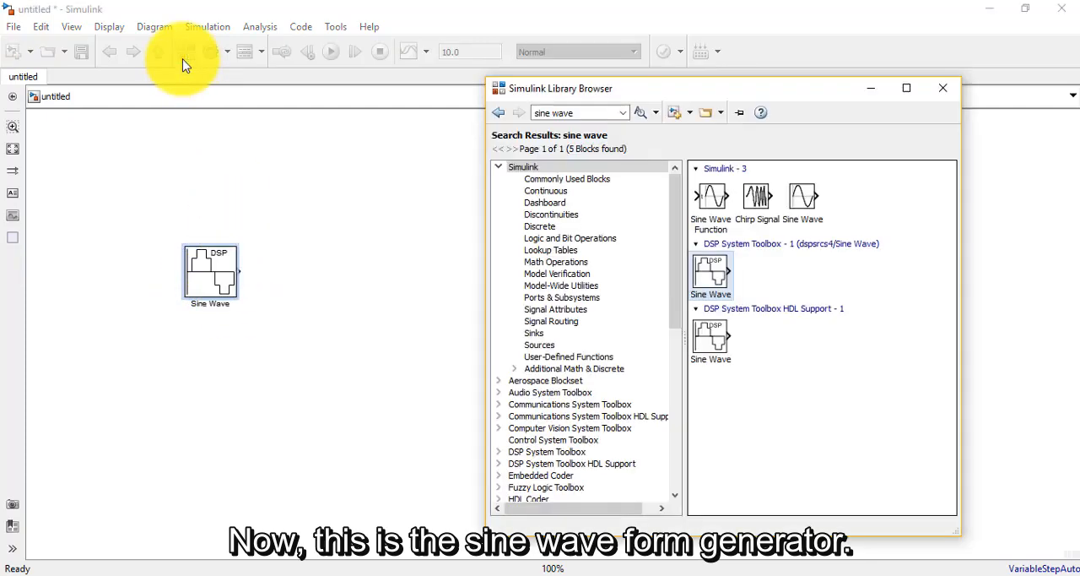
pyautogui.click(591, 112)
pyautogui.write('sc')
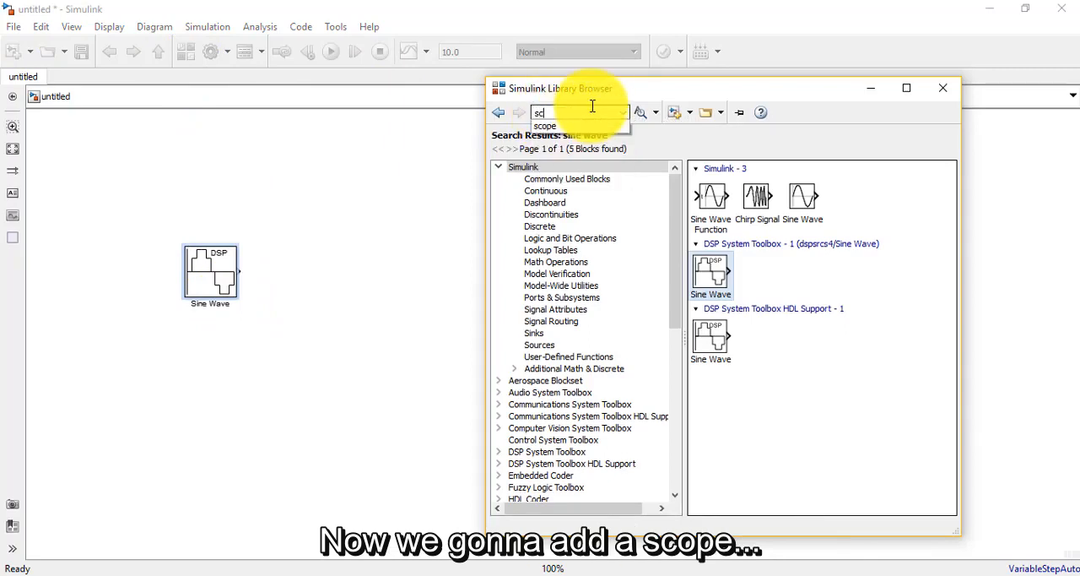
pyautogui.write('ope')
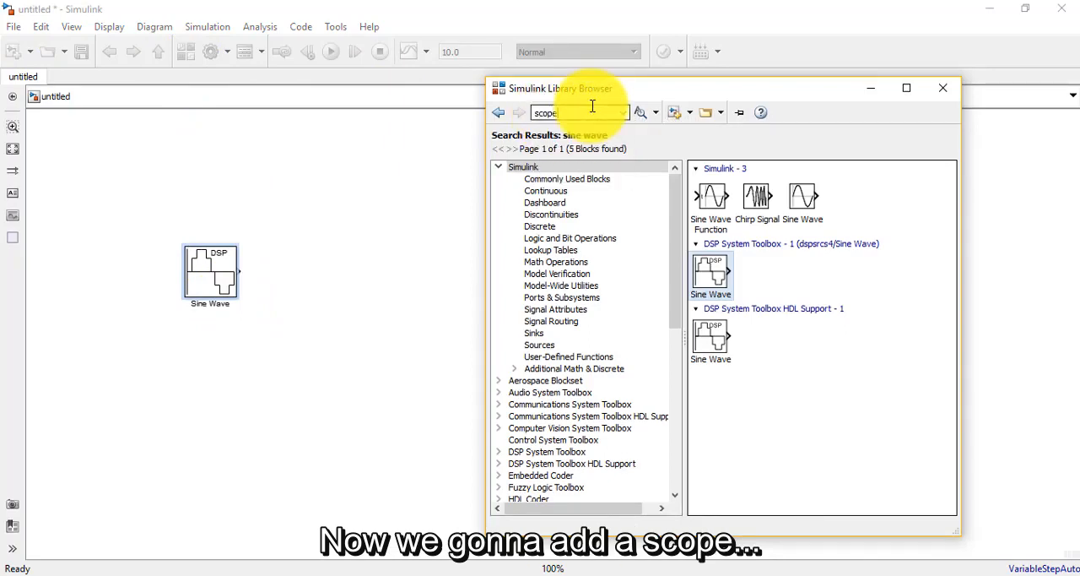
pyautogui.press('Return')
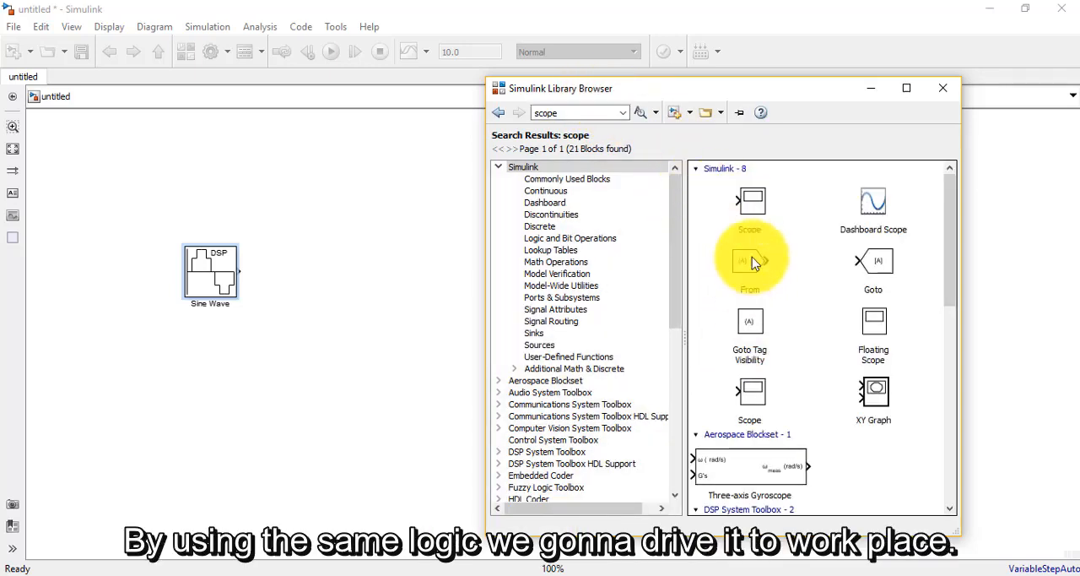
pyautogui.moveTo(747, 200); pyautogui.dragTo(421, 271)
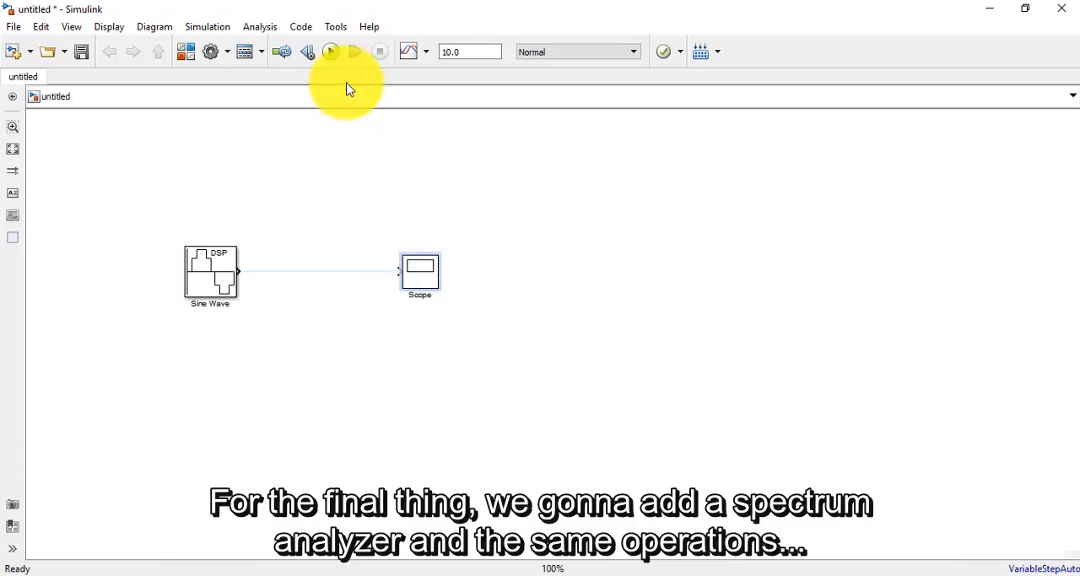
# Step: Add the DSP System Toolbox Spectrum Analyzer block below the Scope and slightly enlarge the Scope block
pyautogui.click(186, 51)
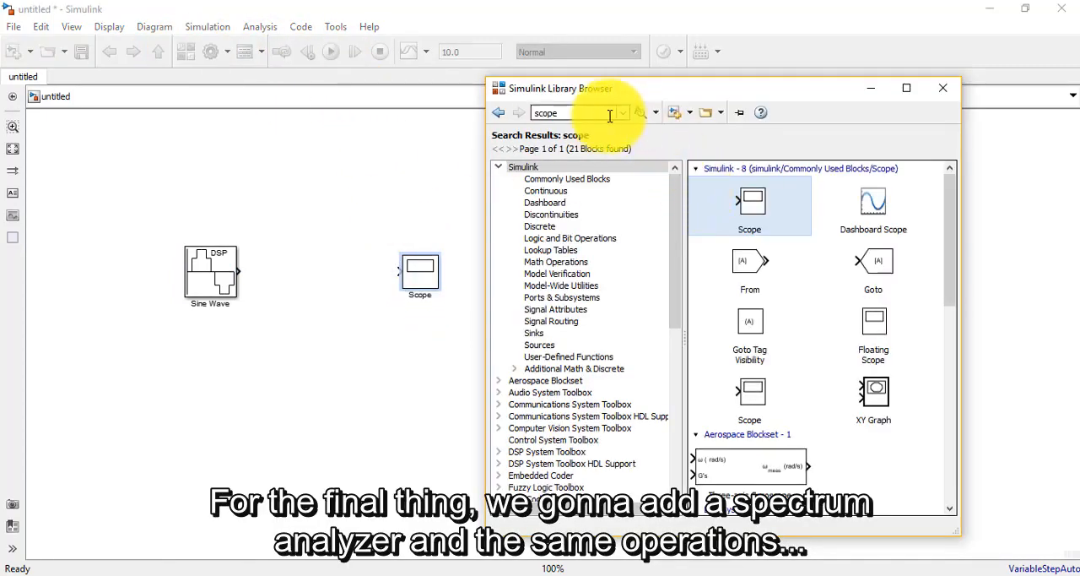
pyautogui.doubleClick(557, 112)
pyautogui.write('spe')
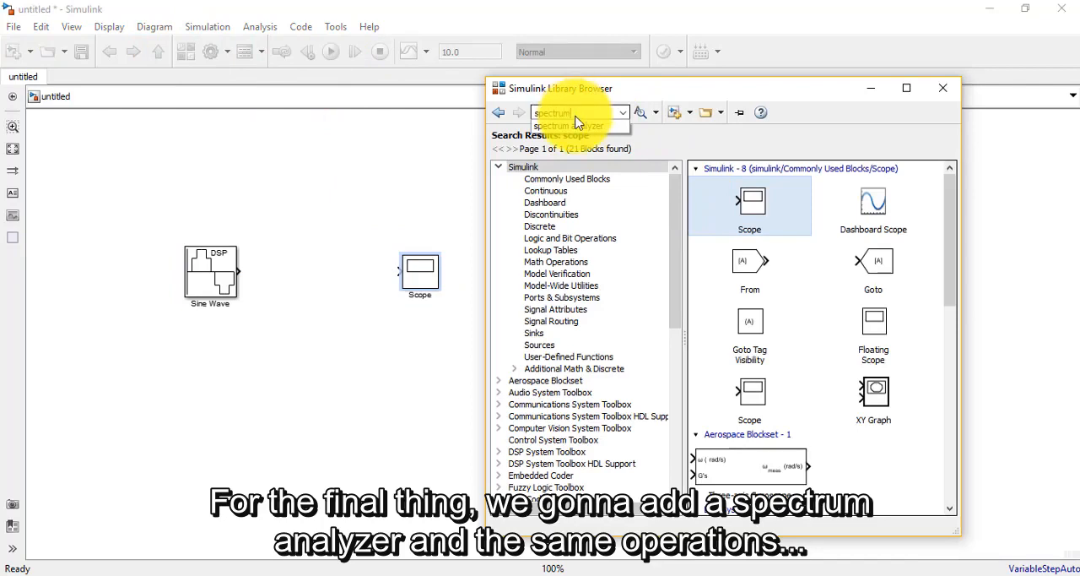
pyautogui.click(578, 125)
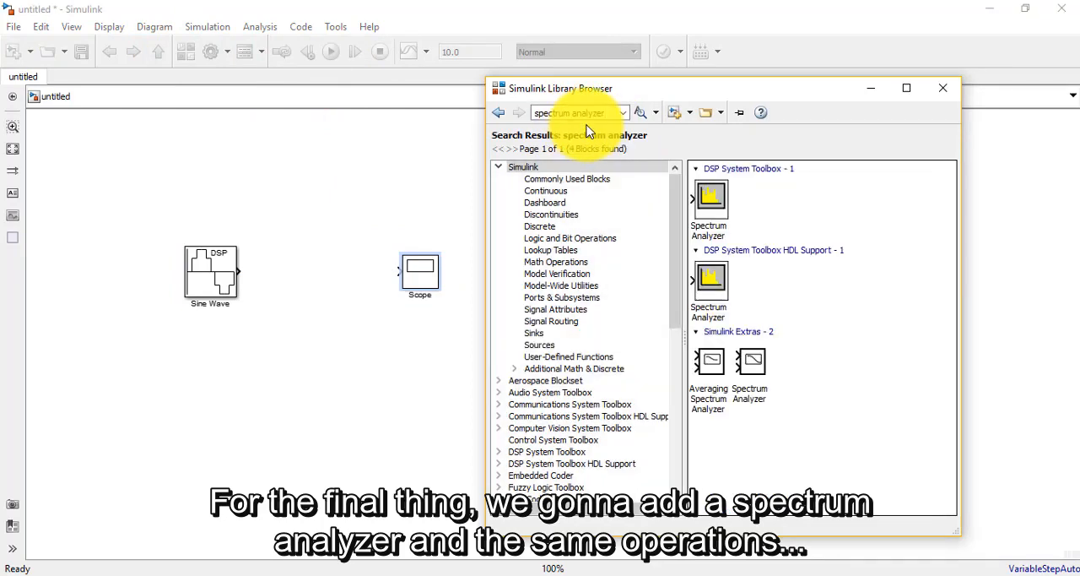
pyautogui.moveTo(714, 200); pyautogui.dragTo(451, 463)
pyautogui.moveTo(427, 285)
pyautogui.mouseDown()
pyautogui.moveTo(441, 304)
pyautogui.moveTo(439, 267)
pyautogui.moveTo(428, 261)
pyautogui.moveTo(425, 273)
pyautogui.mouseUp()
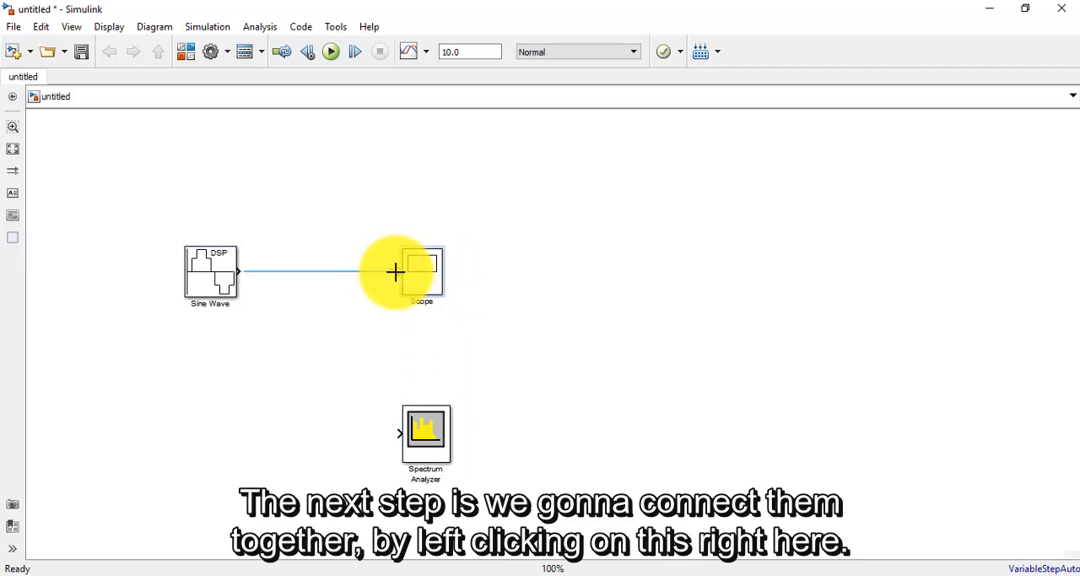
# Step: Connect the Sine Wave output to the Scope and branch that signal line to the Spectrum Analyzer input
pyautogui.click(398, 272)
pyautogui.click(400, 273)
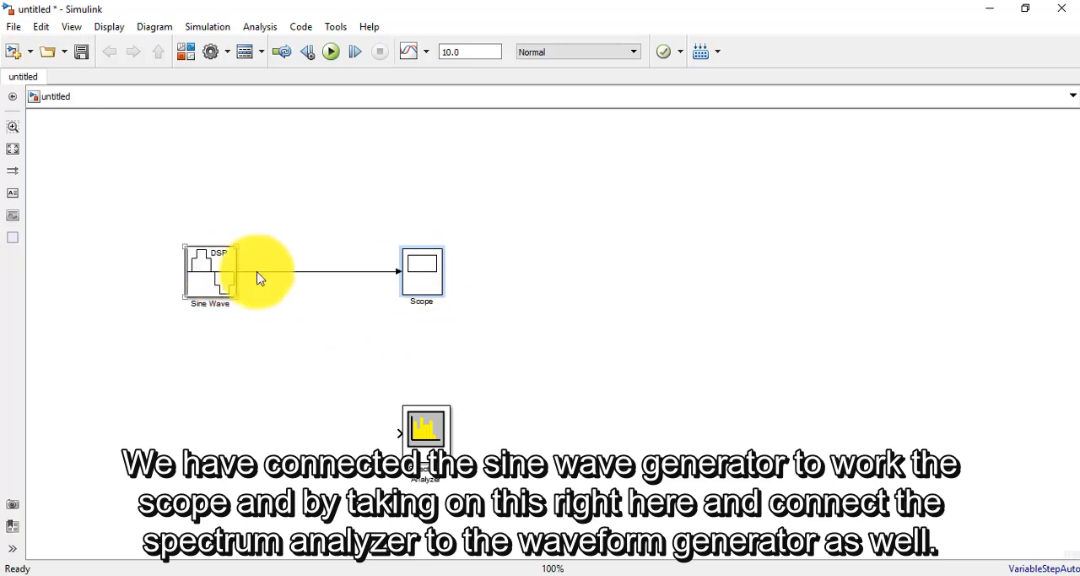
pyautogui.click(413, 284)
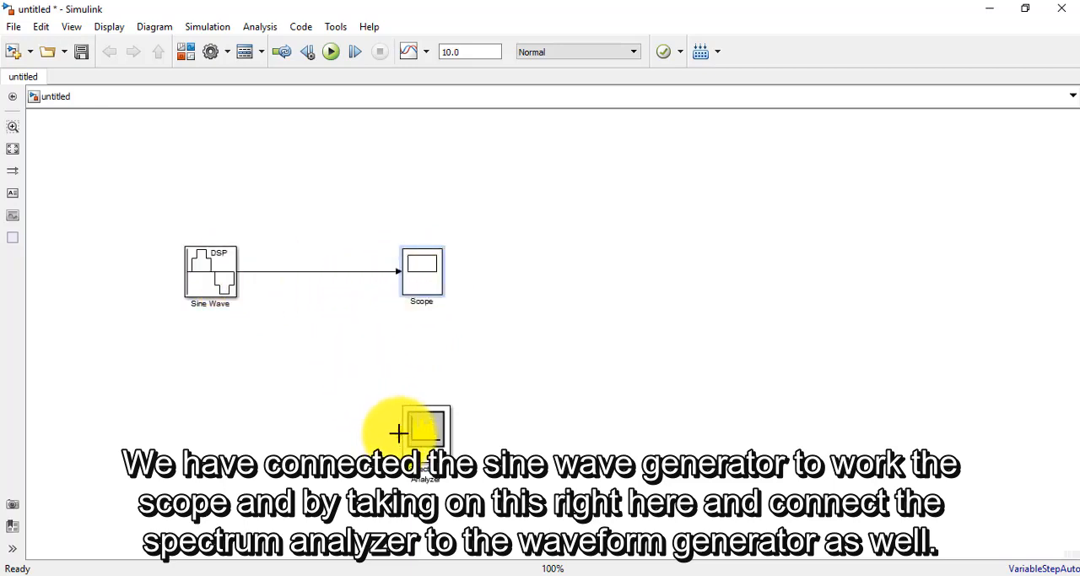
pyautogui.moveTo(399, 433); pyautogui.dragTo(284, 271)
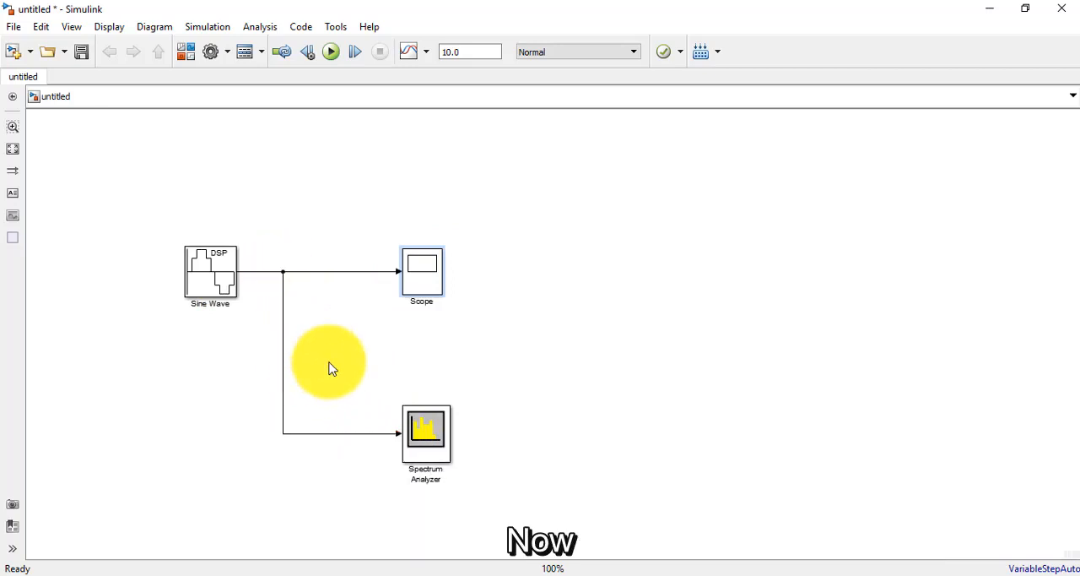
# Step: Set the Sine Wave block's amplitude to 2 and frequency to 10 Hz, keeping the sample time at 1/1000
pyautogui.doubleClick(211, 281)
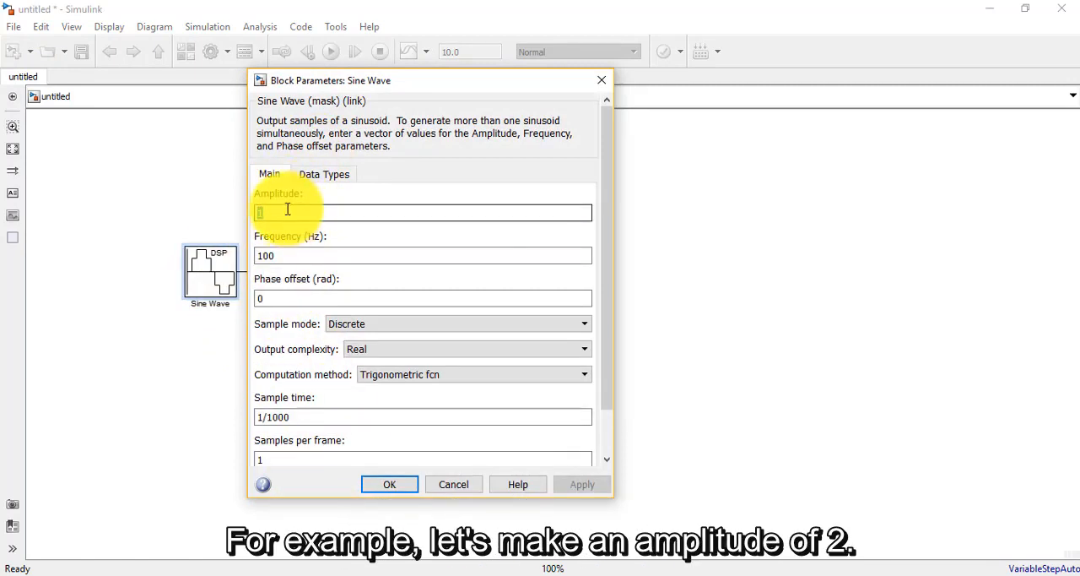
pyautogui.write('2')
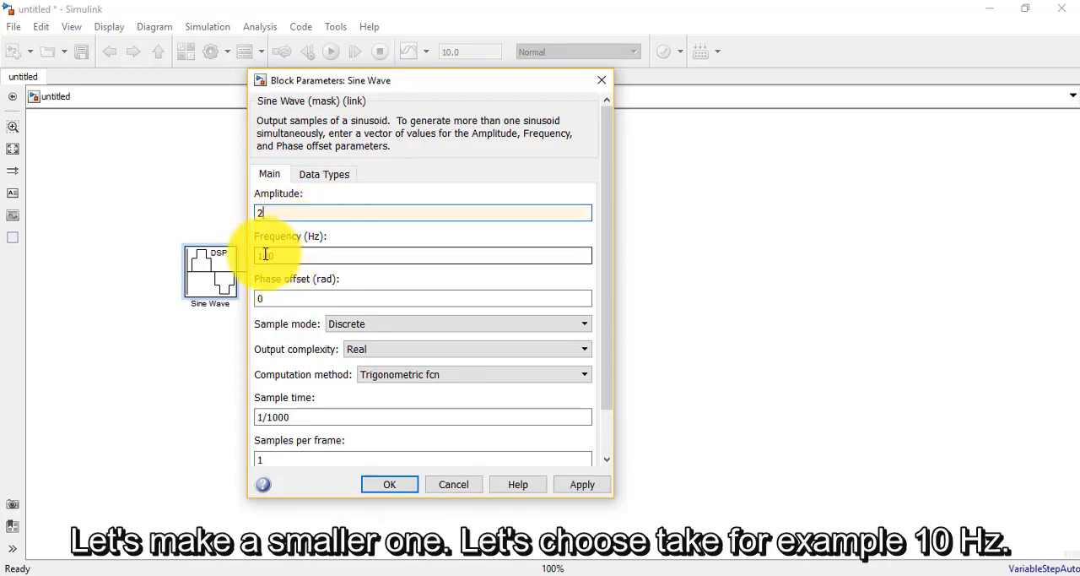
pyautogui.doubleClick(278, 256)
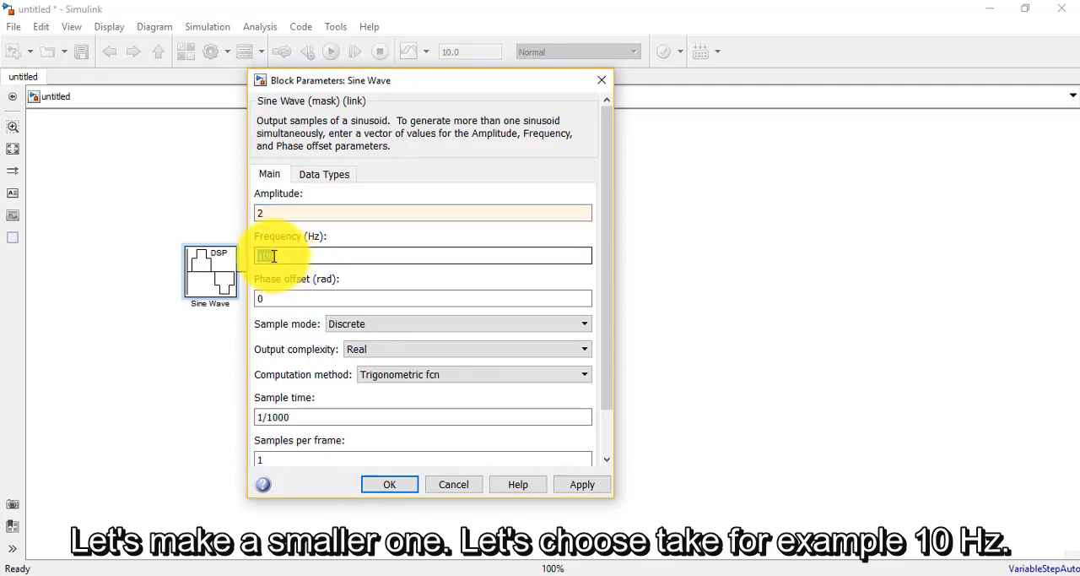
pyautogui.write('10')
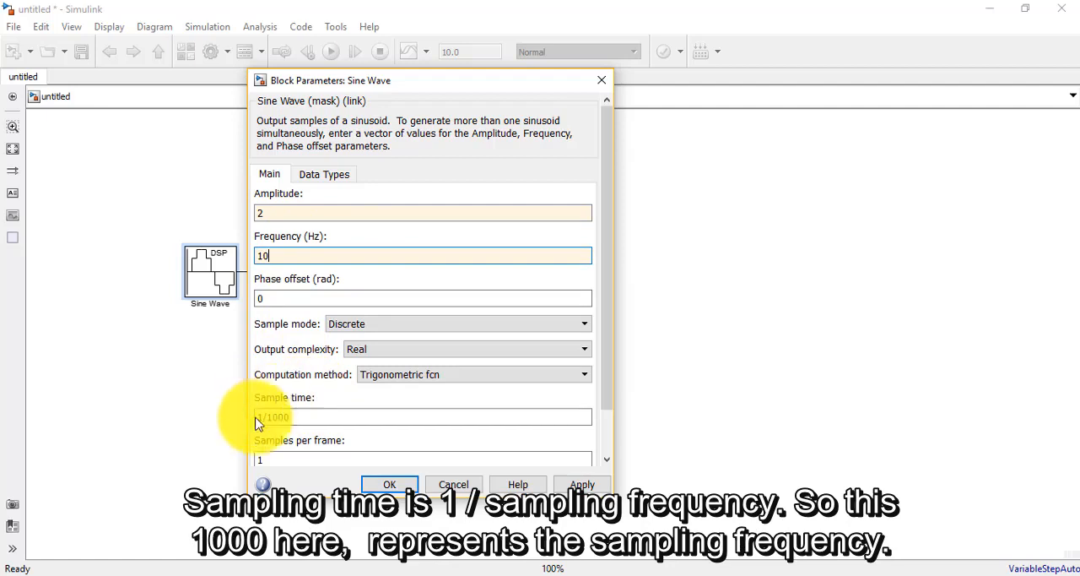
pyautogui.tripleClick(284, 417)
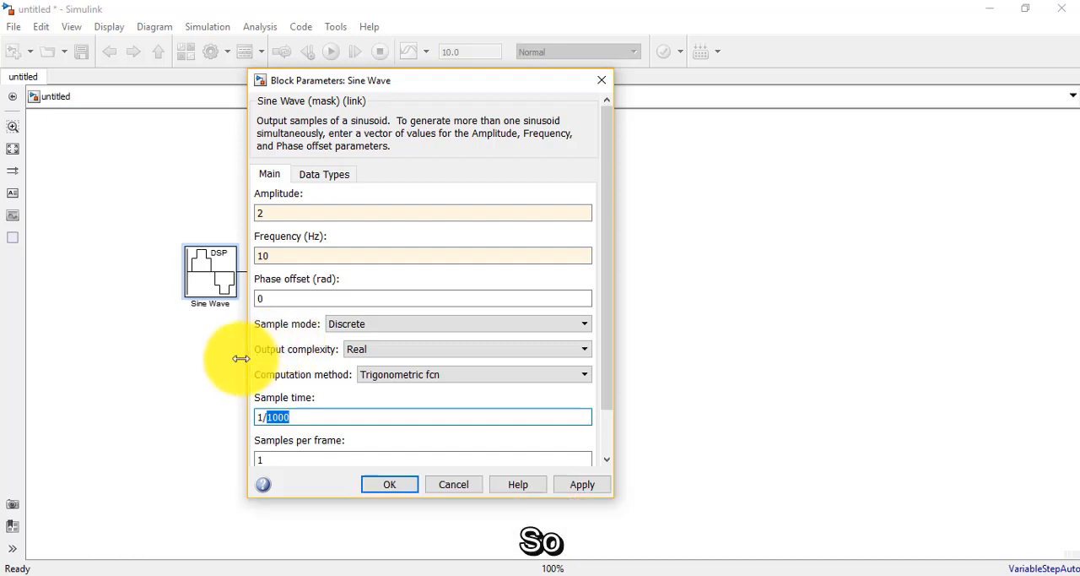
pyautogui.doubleClick(273, 254)
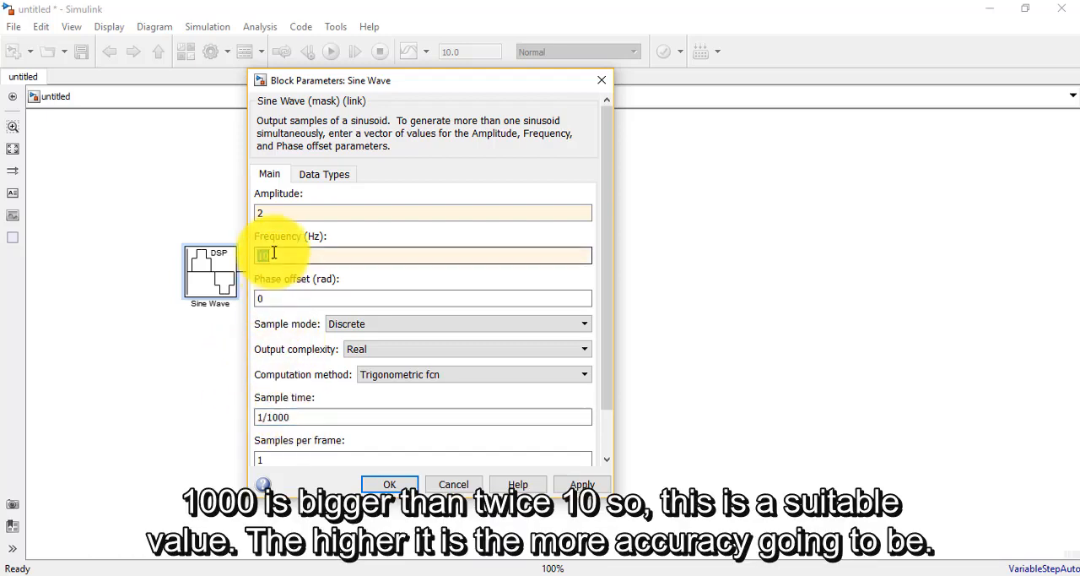
pyautogui.click(292, 416)
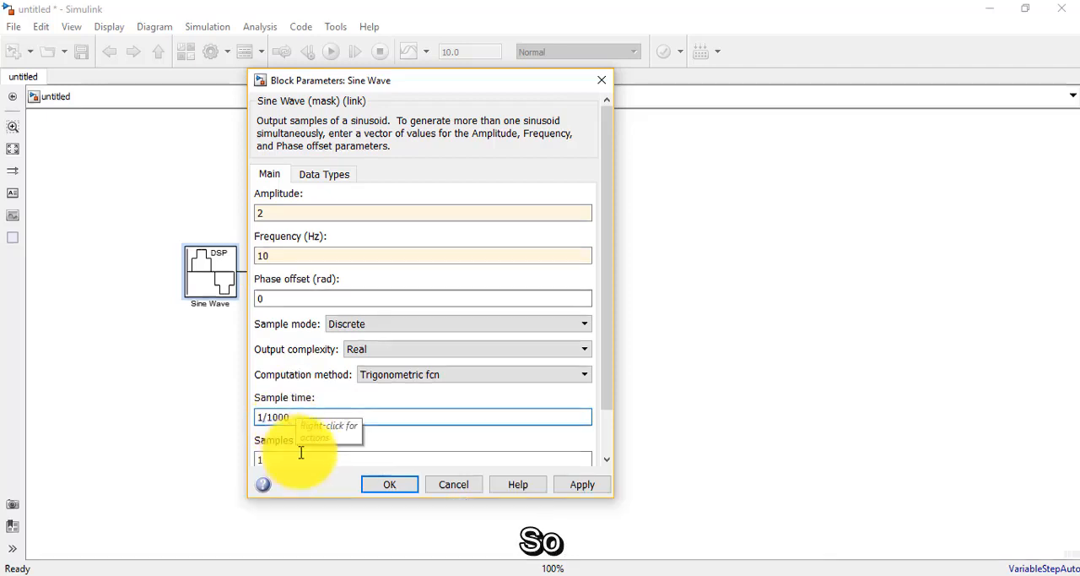
pyautogui.click(379, 483)
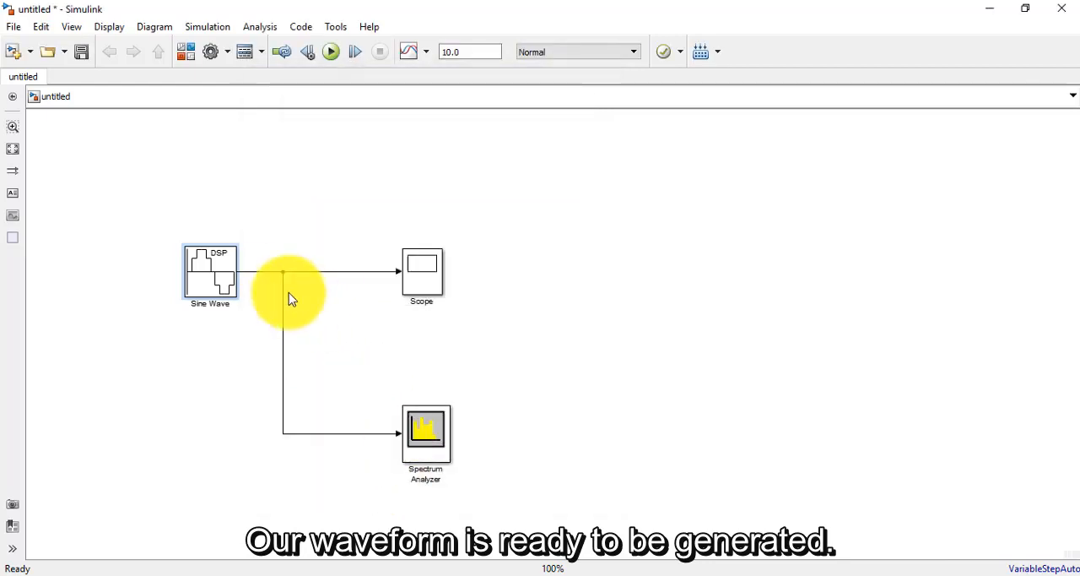
# Step: Move the Sine Wave block slightly farther from the branch point, run the simulation and close the Spectrum Analyzer display
pyautogui.moveTo(214, 273); pyautogui.dragTo(204, 272)
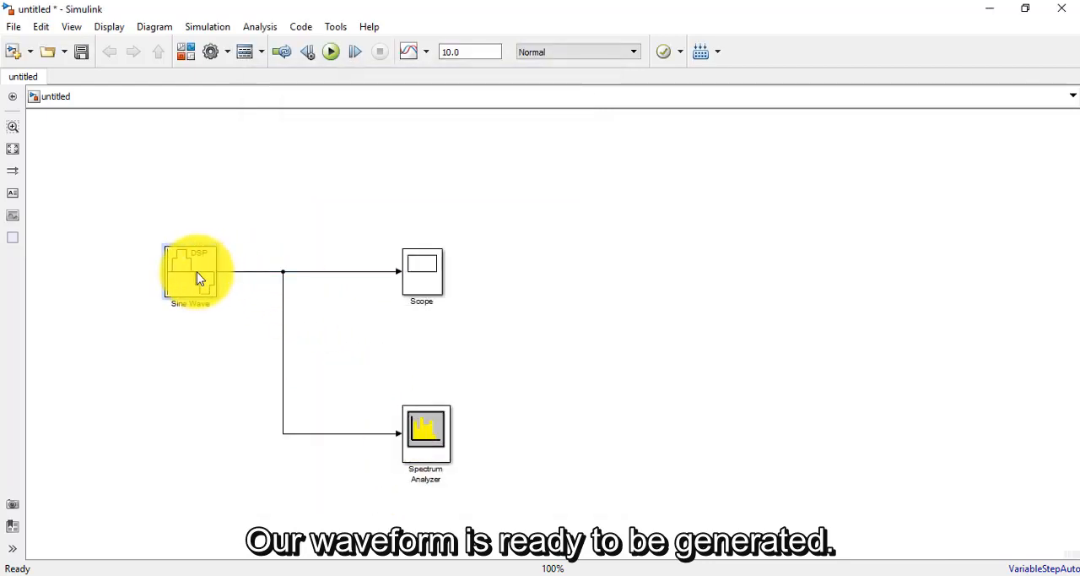
pyautogui.click(331, 57)
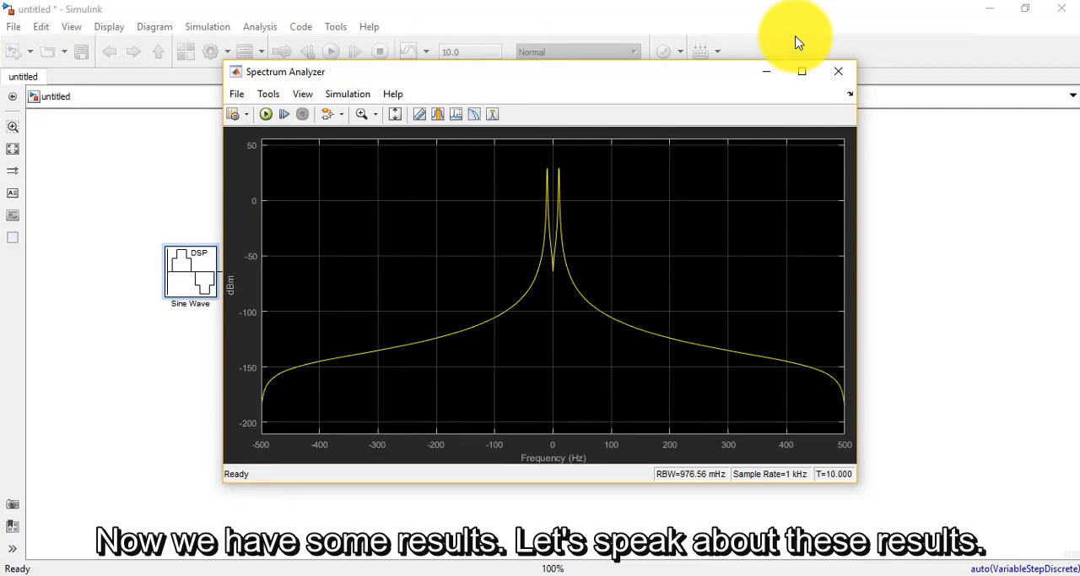
pyautogui.click(839, 71)
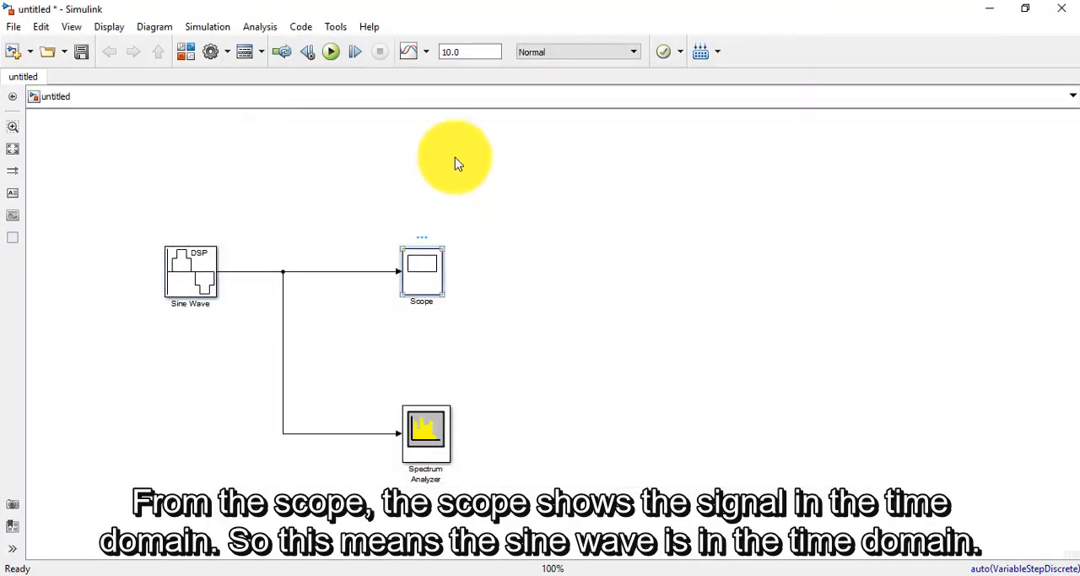
# Step: Open the Scope's time-domain plot beside the model and compare it with the Sine Wave block's amplitude and frequency parameters
pyautogui.doubleClick(427, 269)
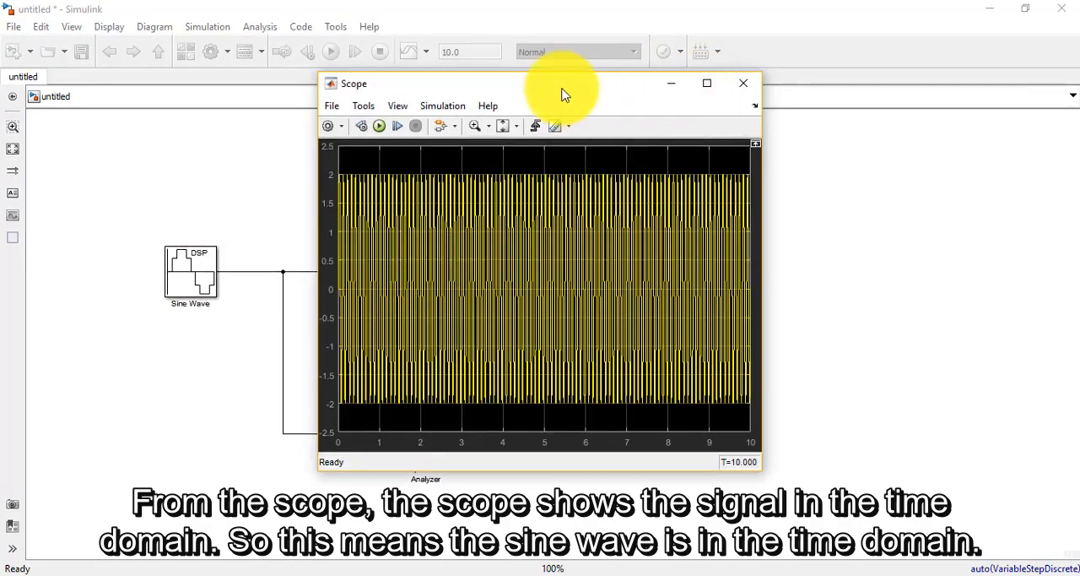
pyautogui.moveTo(560, 98); pyautogui.dragTo(726, 115)
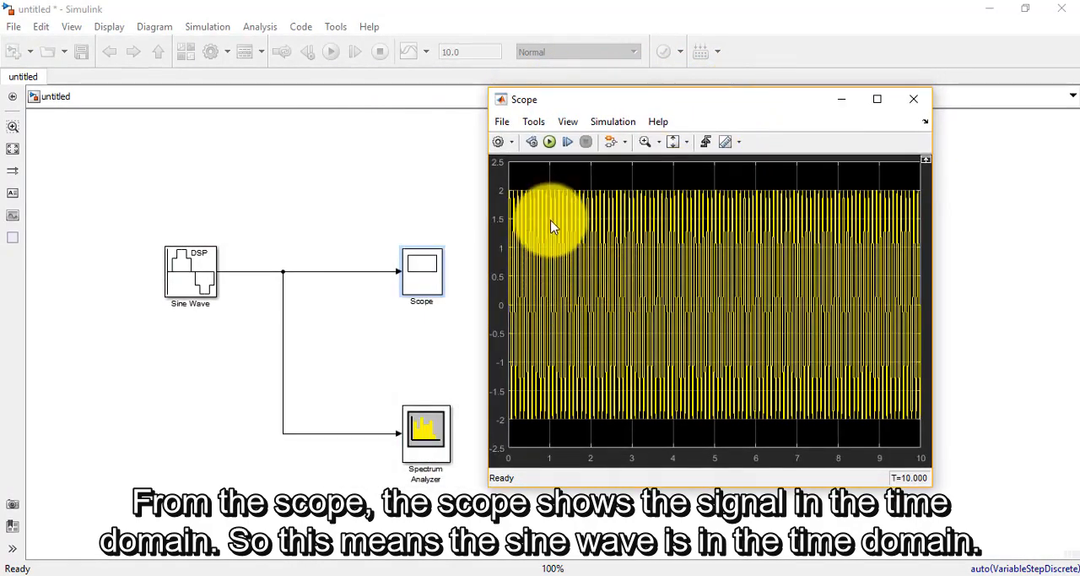
pyautogui.click(191, 283)
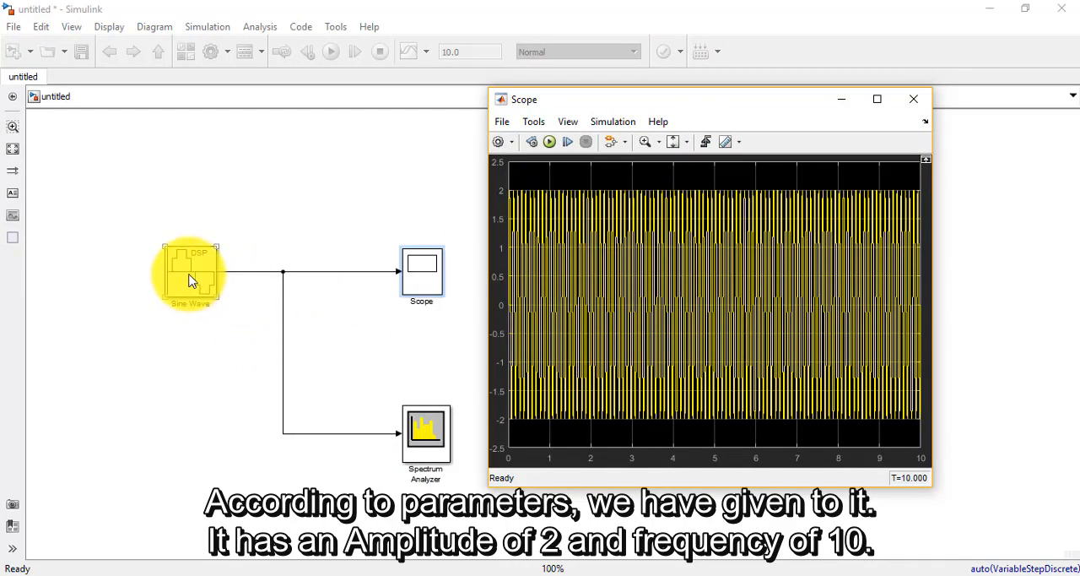
pyautogui.doubleClick(191, 284)
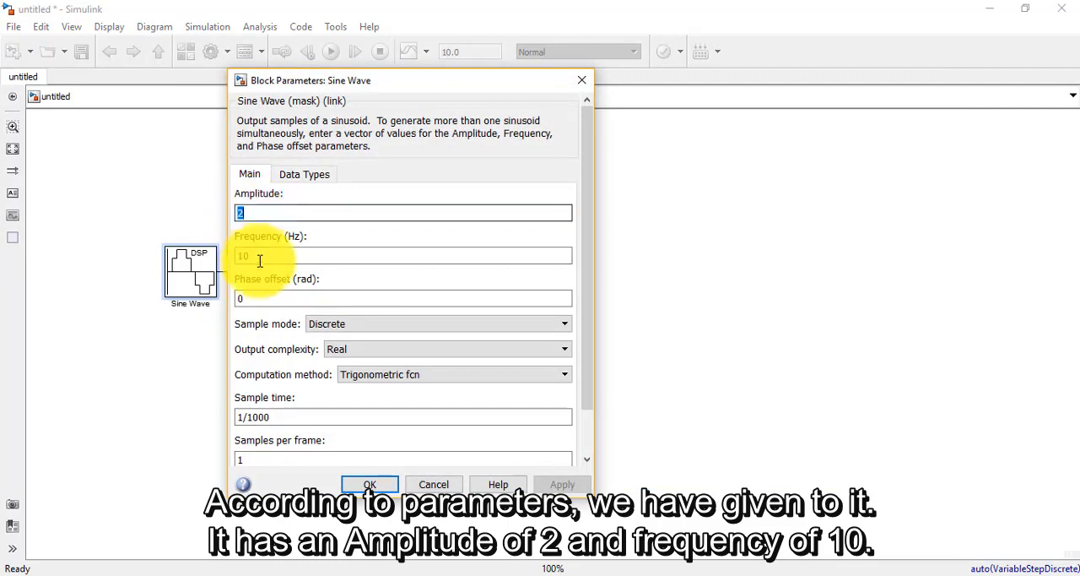
# Step: Review the Sine Wave block's frequency and amplitude values, then close its parameters without changing them
pyautogui.press('Tab')
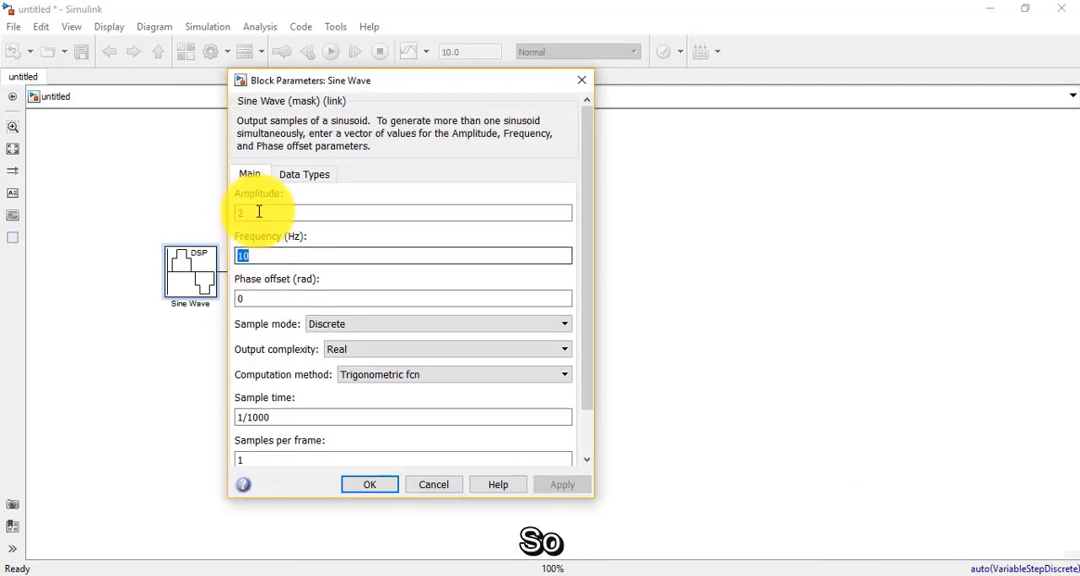
pyautogui.moveTo(258, 212); pyautogui.dragTo(229, 217)
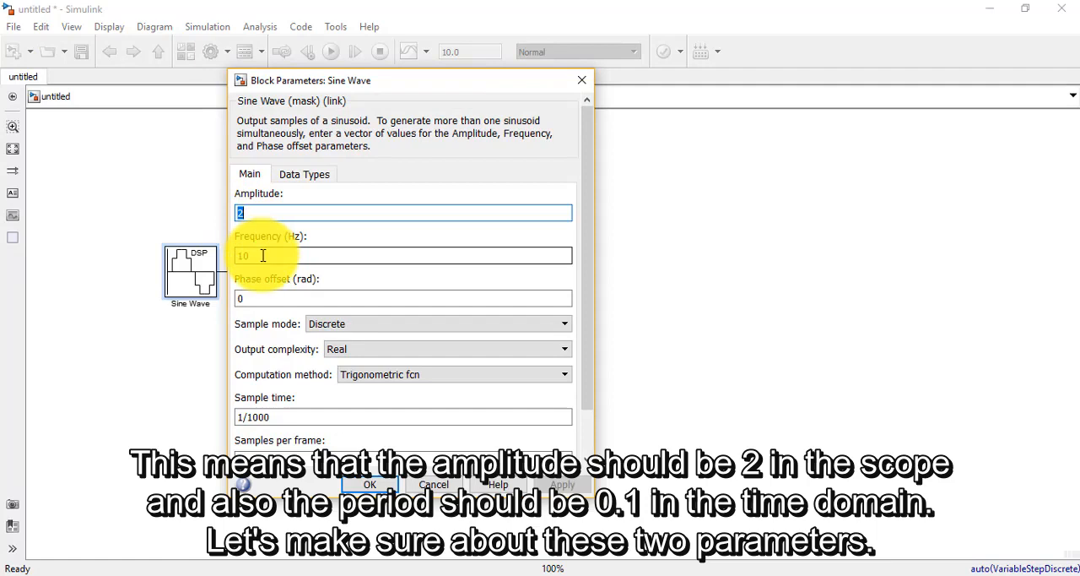
pyautogui.click(578, 82)
# Step: Open the Scope at full-screen size and zoom in on the waveform just after 1 second to examine its amplitude and period
pyautogui.doubleClick(428, 280)
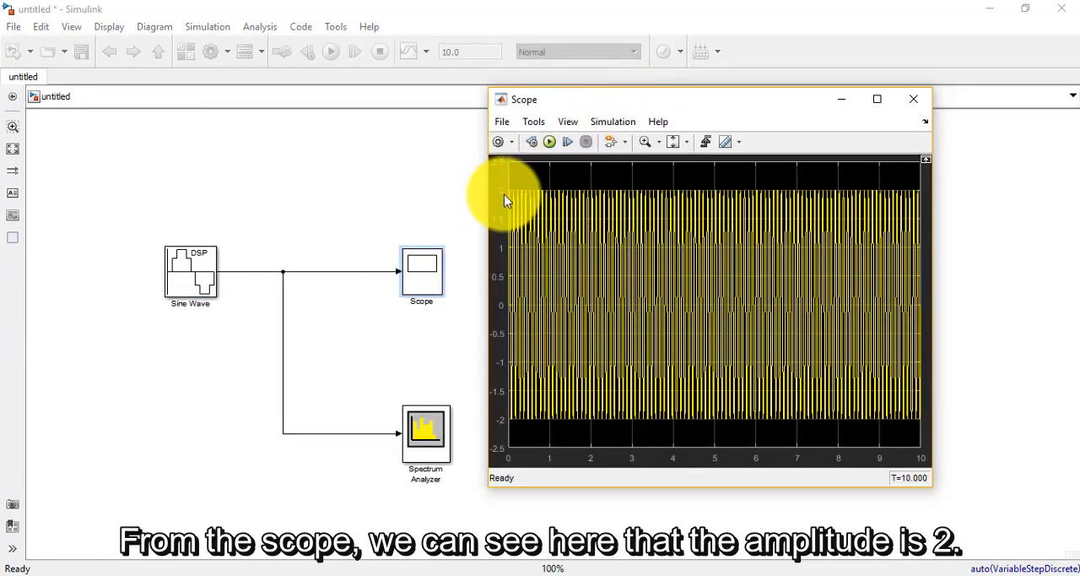
pyautogui.click(878, 100)
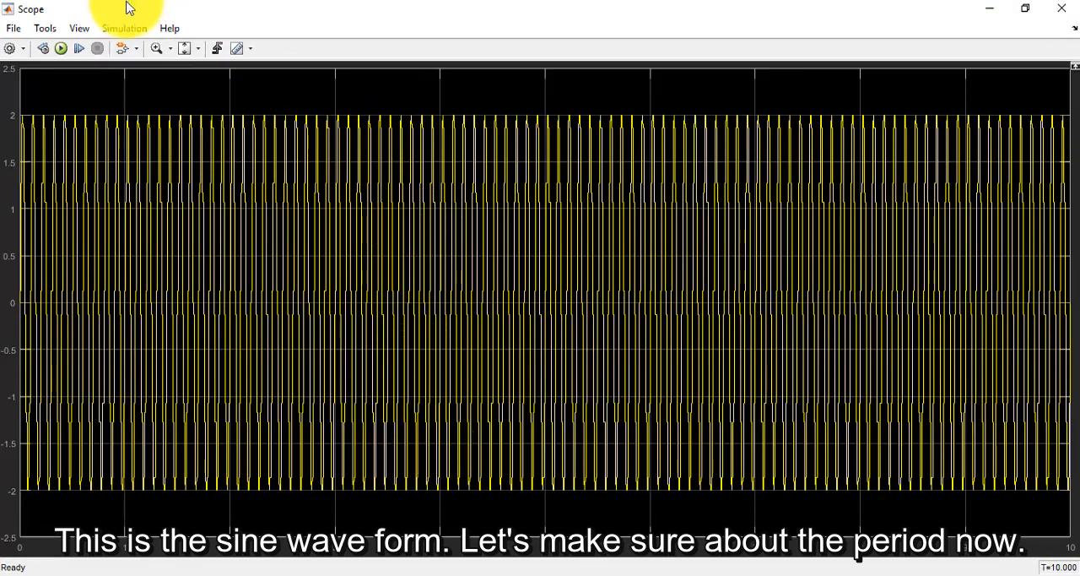
pyautogui.click(156, 49)
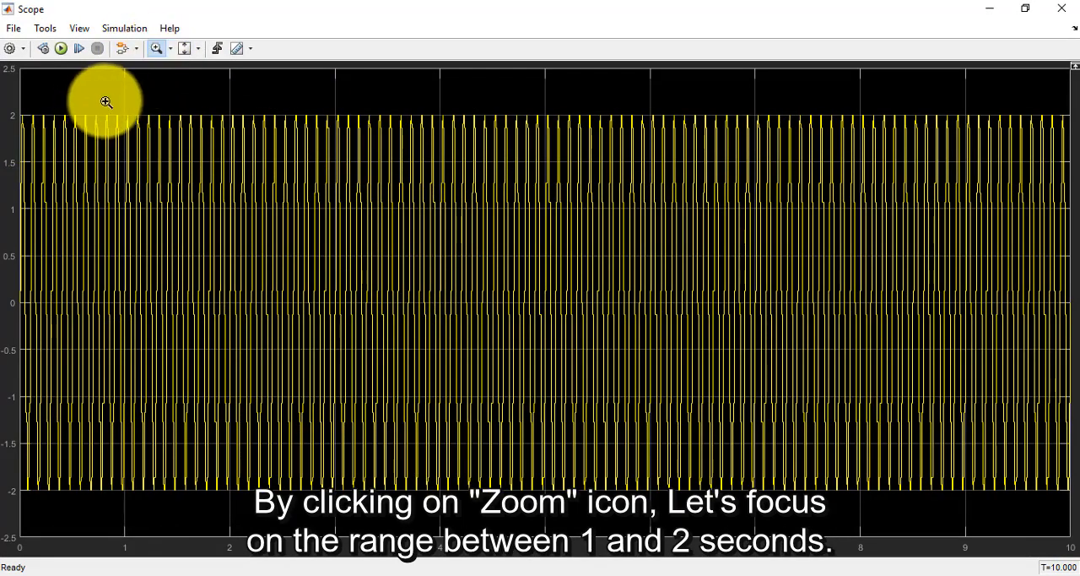
pyautogui.moveTo(93, 97); pyautogui.dragTo(252, 529)
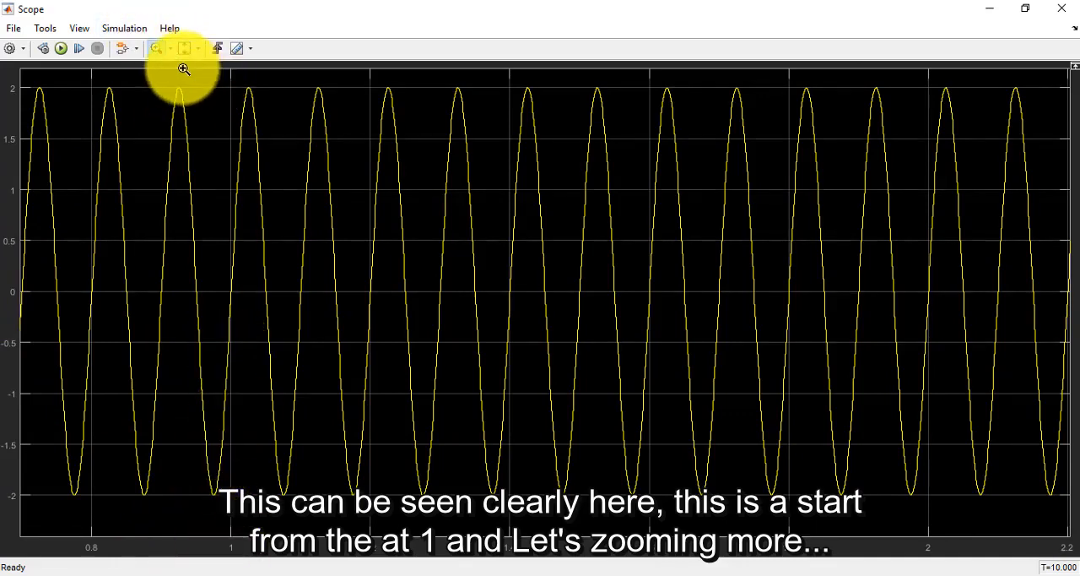
pyautogui.moveTo(195, 81); pyautogui.dragTo(364, 503)
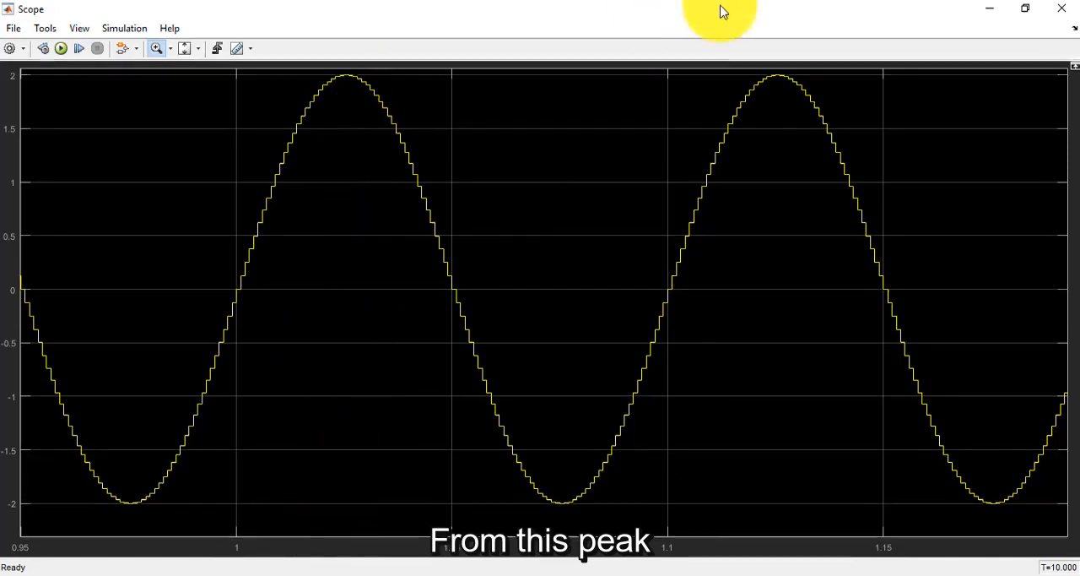
# Step: Inspect the spacing between neighbouring sine peaks, zoom the plot back out to several cycles and close the Scope
pyautogui.moveTo(748, 282); pyautogui.dragTo(734, 346)
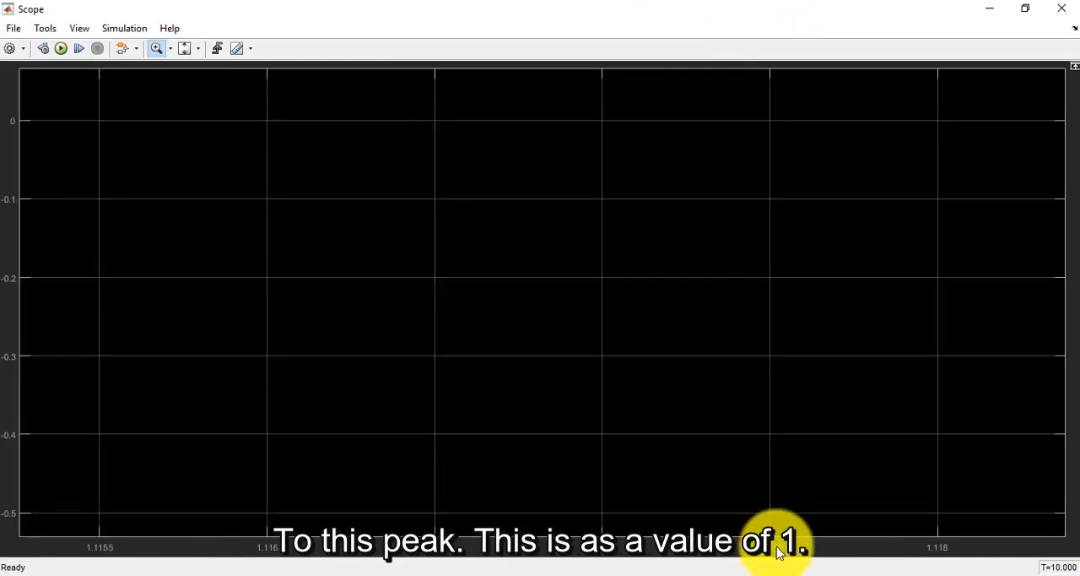
pyautogui.scroll(-4, 599, 375)
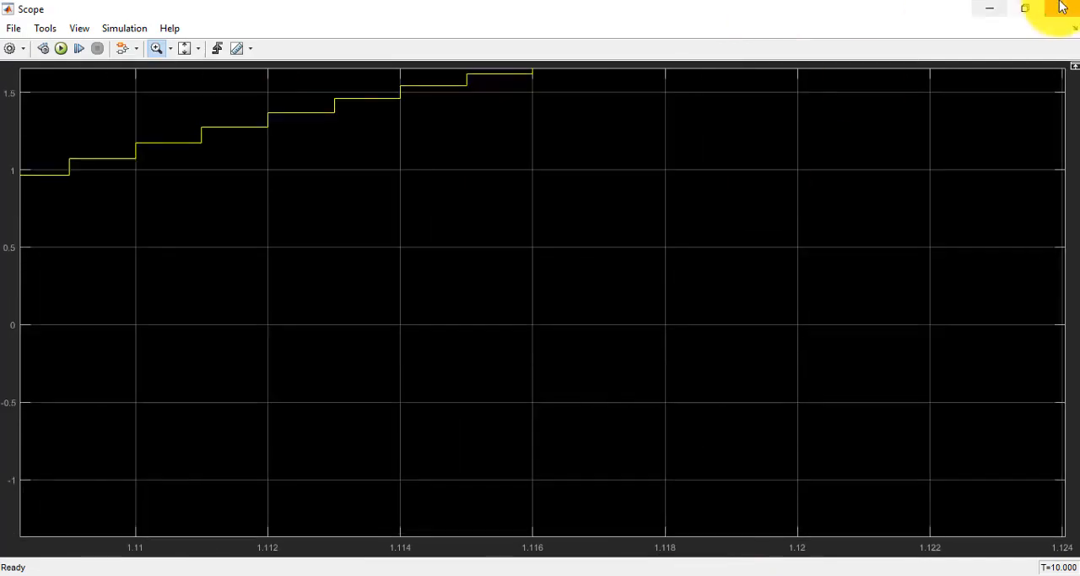
pyautogui.scroll(-8, 651, 224)
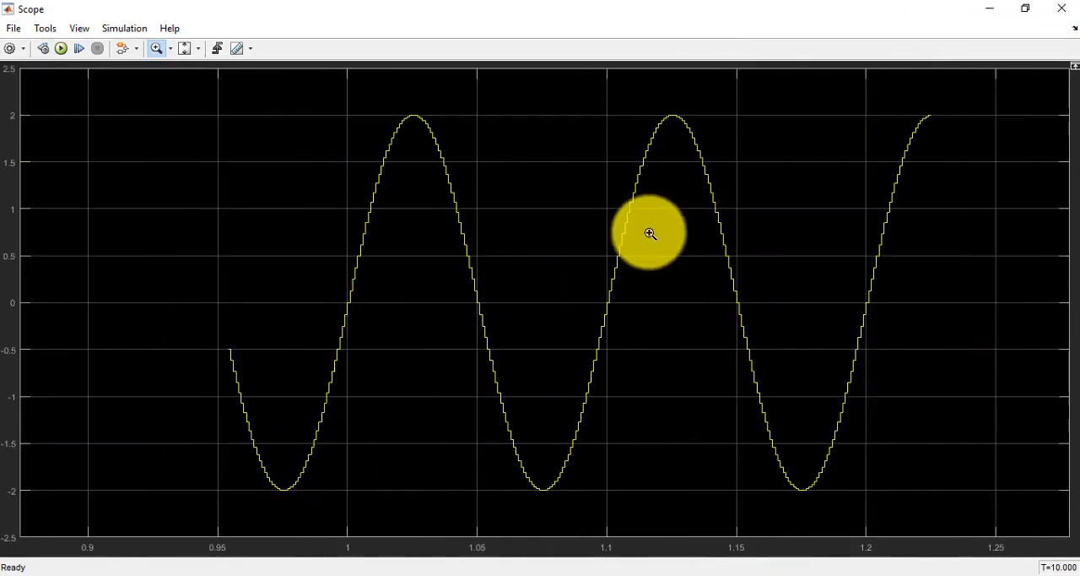
pyautogui.scroll(-5, 649, 233)
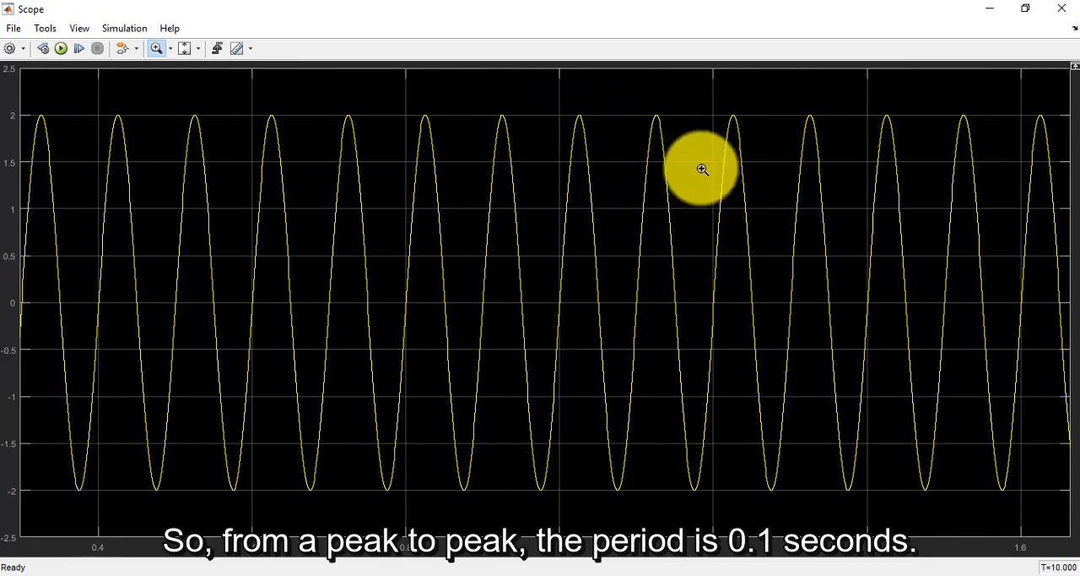
pyautogui.click(1067, 9)
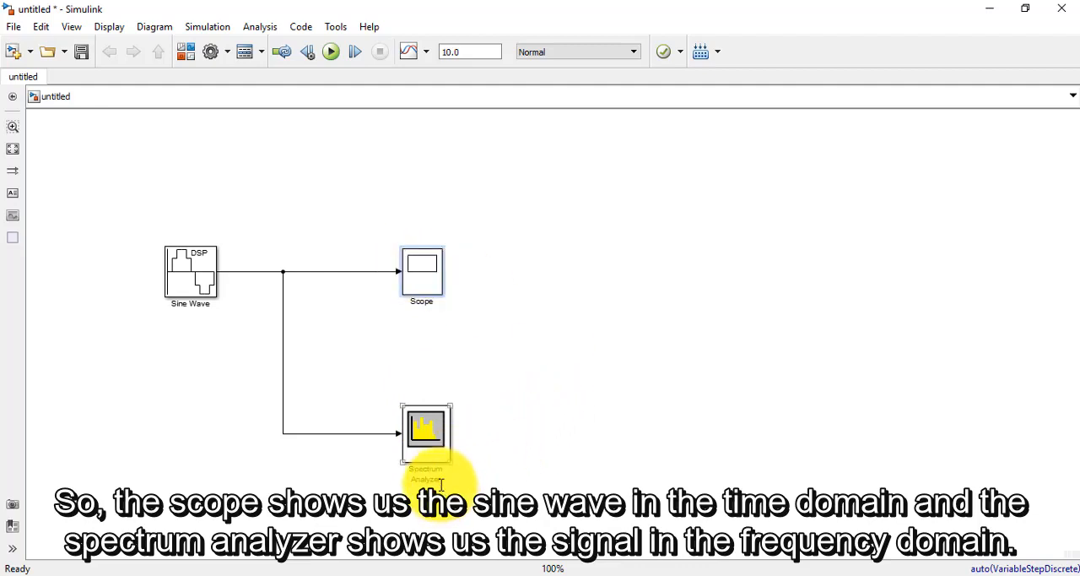
# Step: Open the Spectrum Analyzer, zoom in on the two peaks around 0 Hz to examine their frequencies, and close it
pyautogui.doubleClick(428, 440)
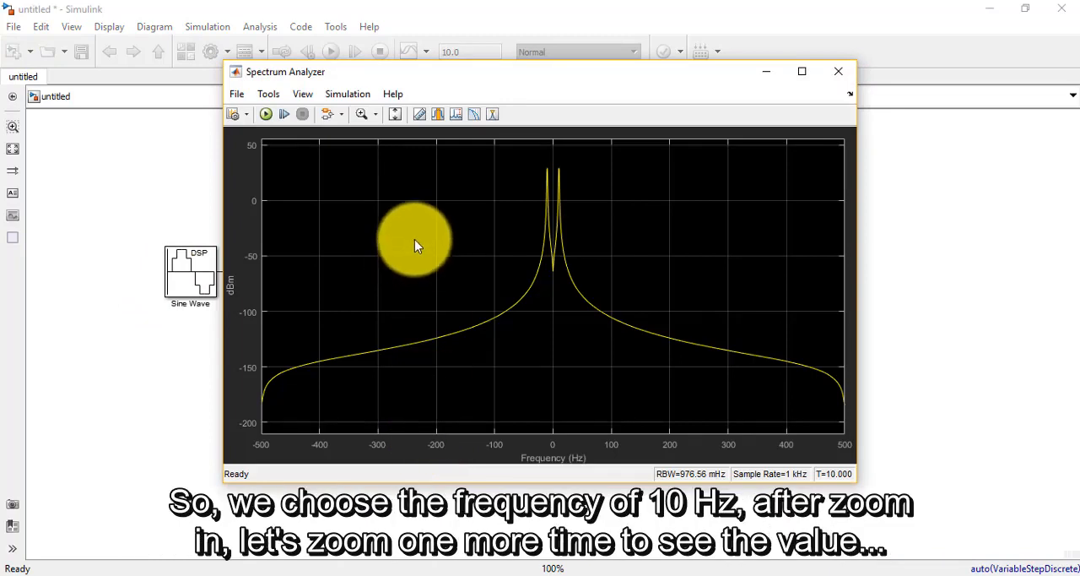
pyautogui.click(360, 115)
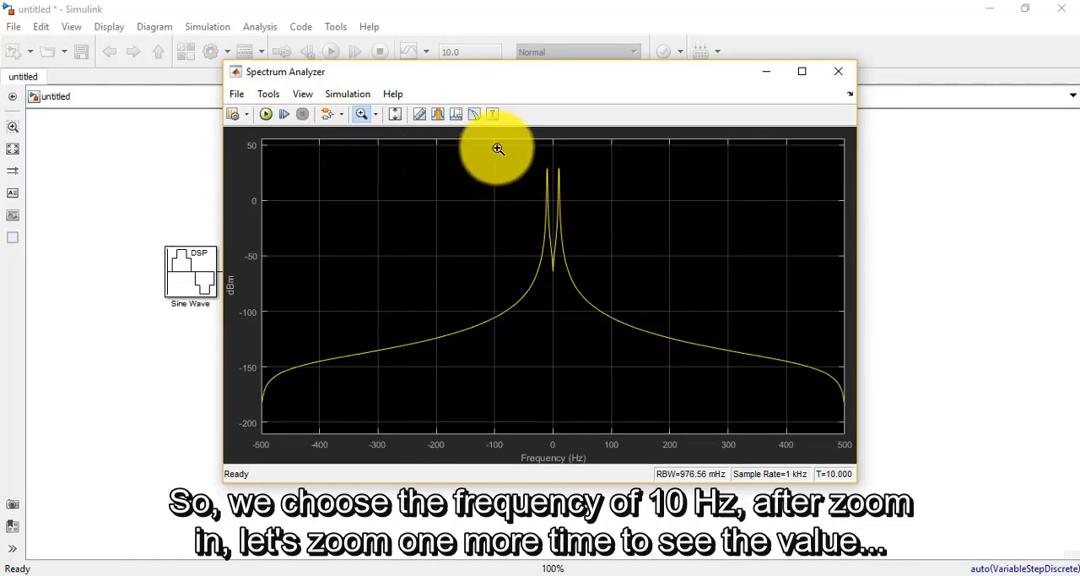
pyautogui.moveTo(496, 160); pyautogui.dragTo(600, 294)
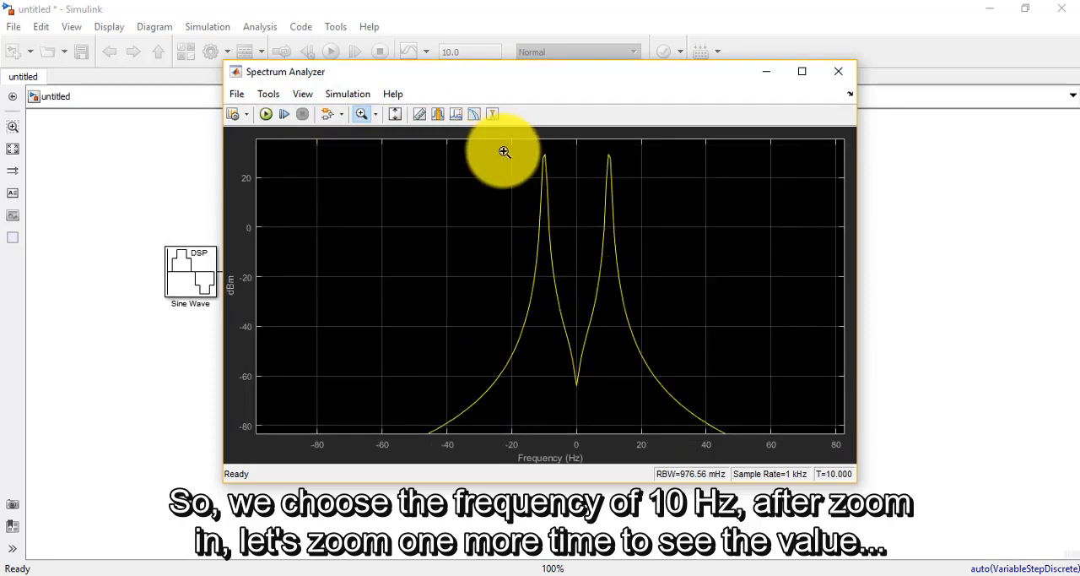
pyautogui.moveTo(503, 151); pyautogui.dragTo(660, 322)
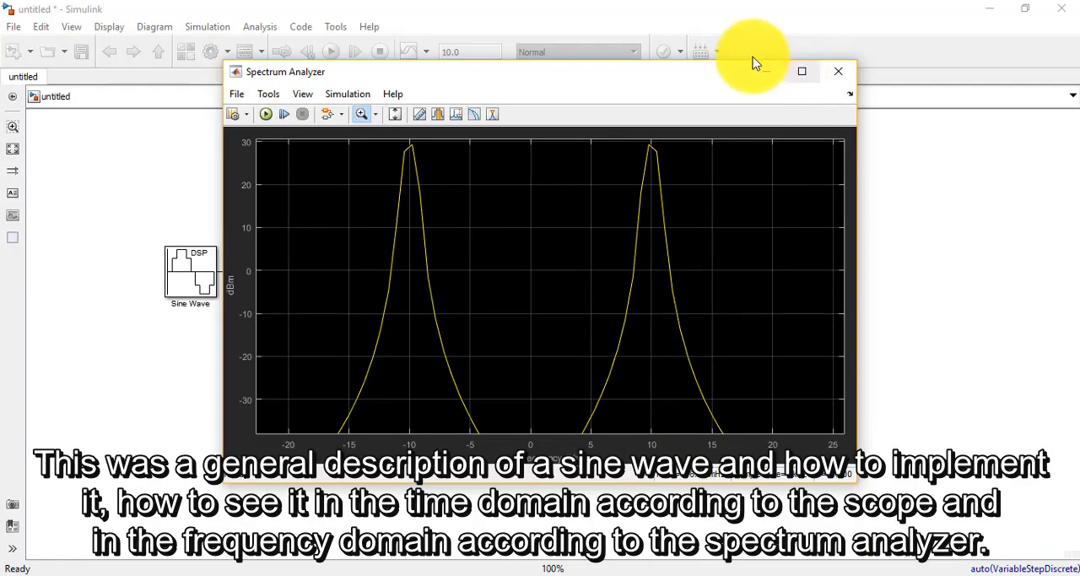
pyautogui.moveTo(715, 81); pyautogui.dragTo(703, 88)
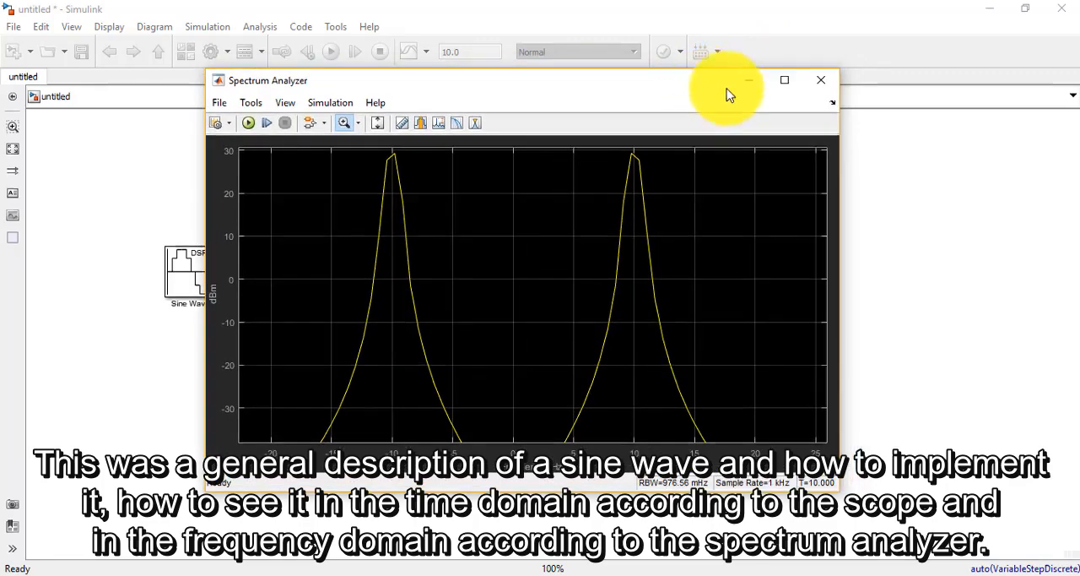
pyautogui.click(825, 88)
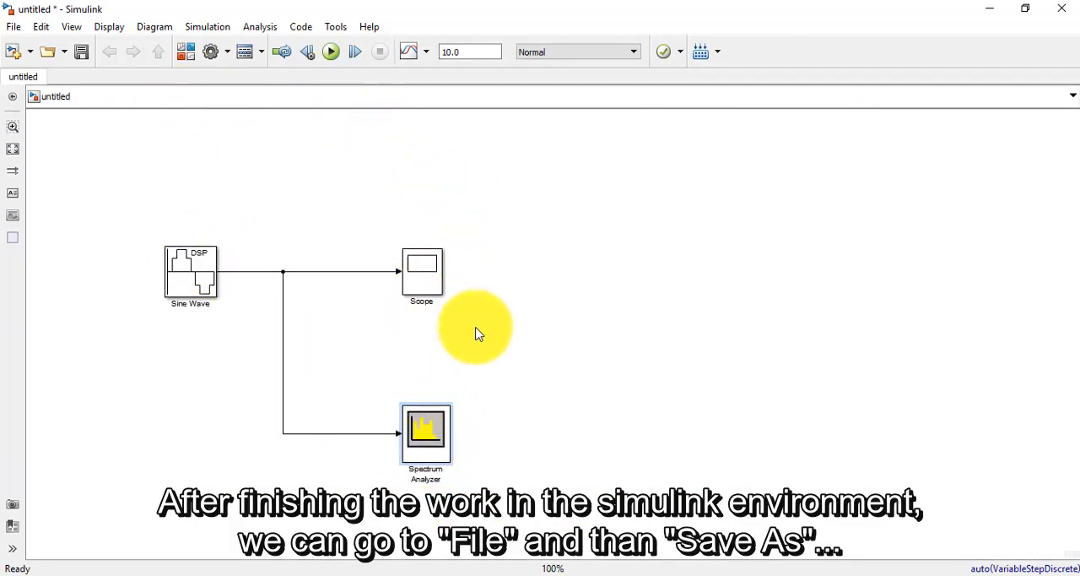
# Step: Save the model to the Desktop as sine_wave in Simulink Models (*.slx) format
pyautogui.click(16, 27)
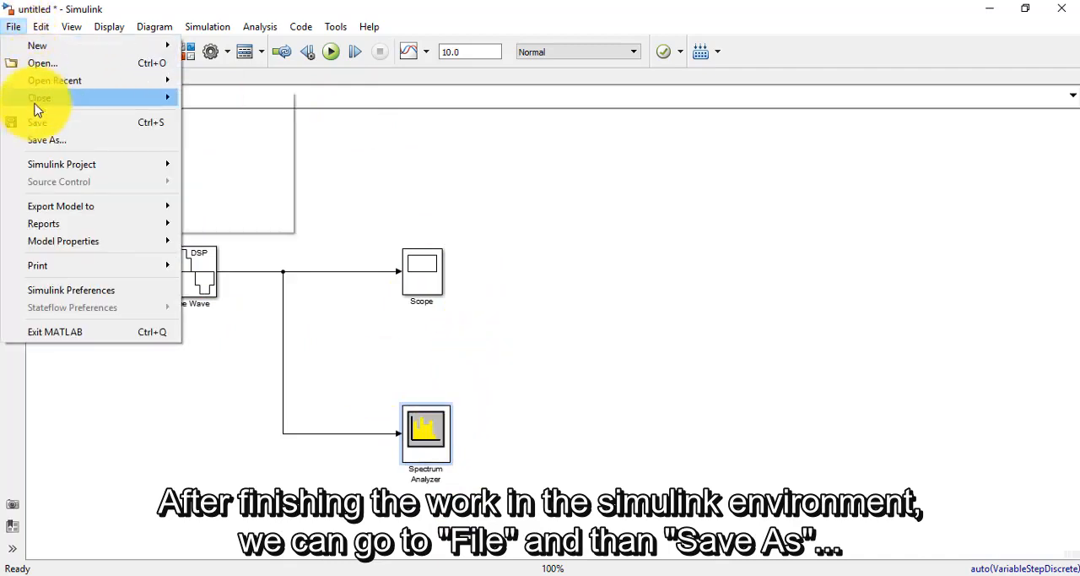
pyautogui.click(54, 141)
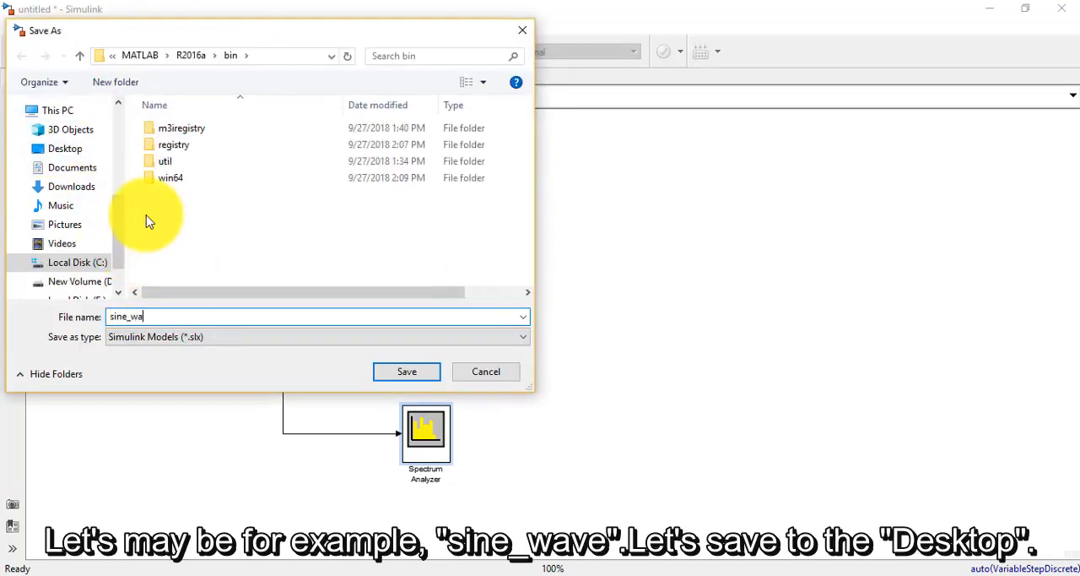
pyautogui.click(65, 148)
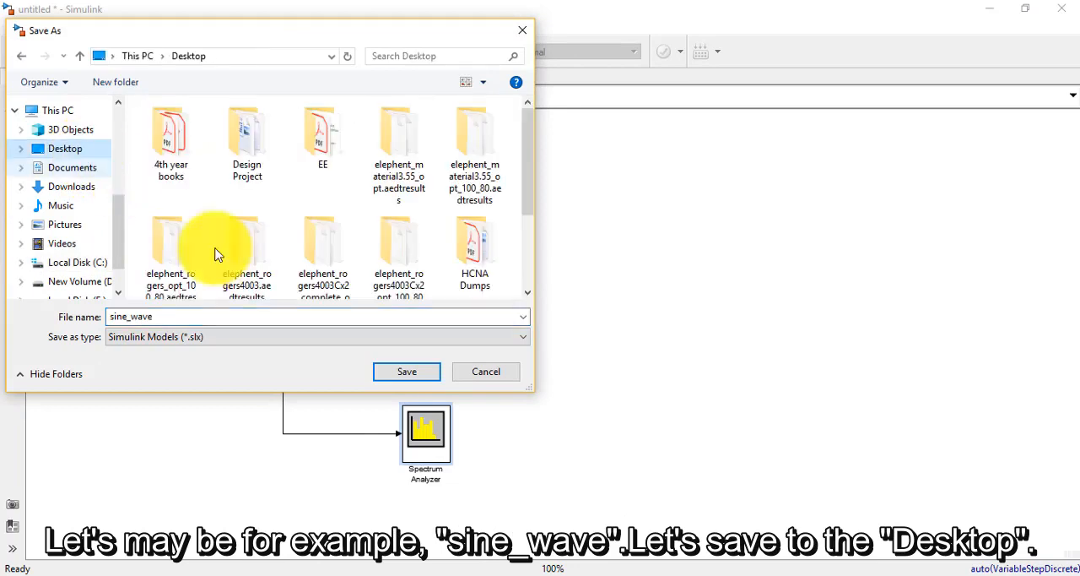
pyautogui.click(398, 375)
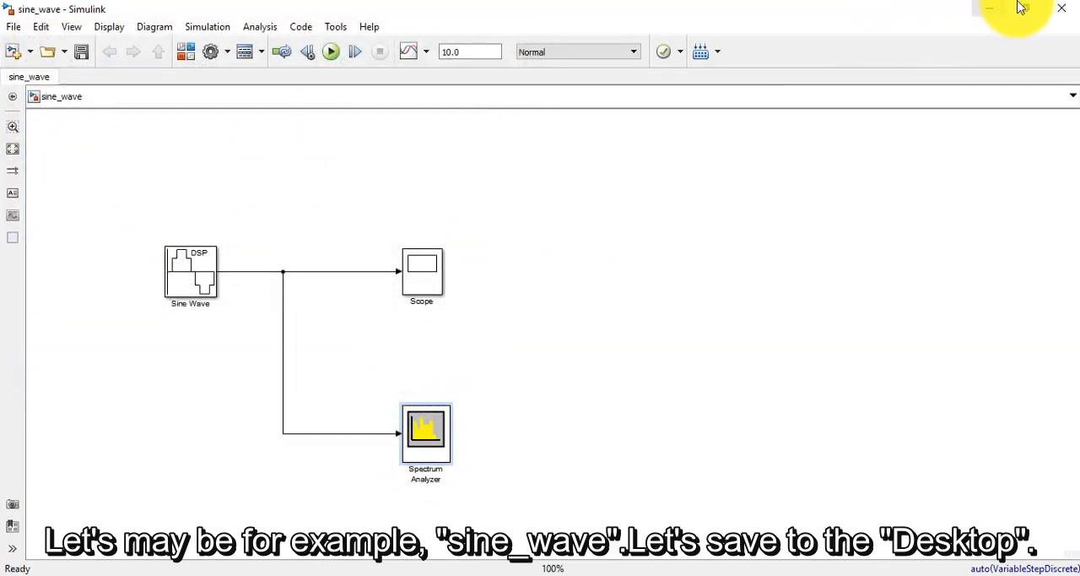
# Step: Close the model and the Simulink Library Browser, and locate the saved sine_wave.slx file on the desktop
pyautogui.click(1067, 12)
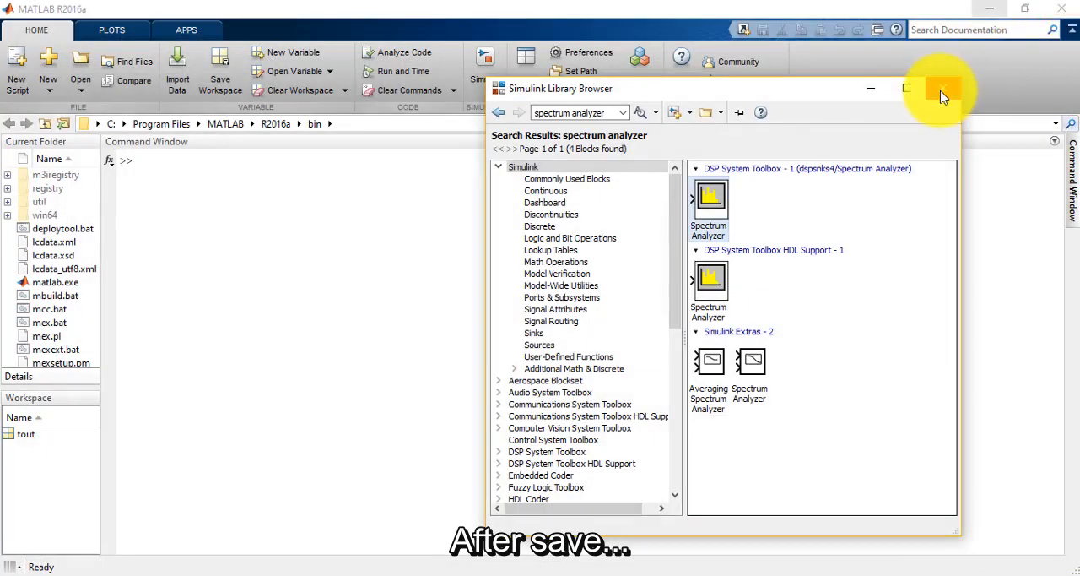
pyautogui.click(946, 89)
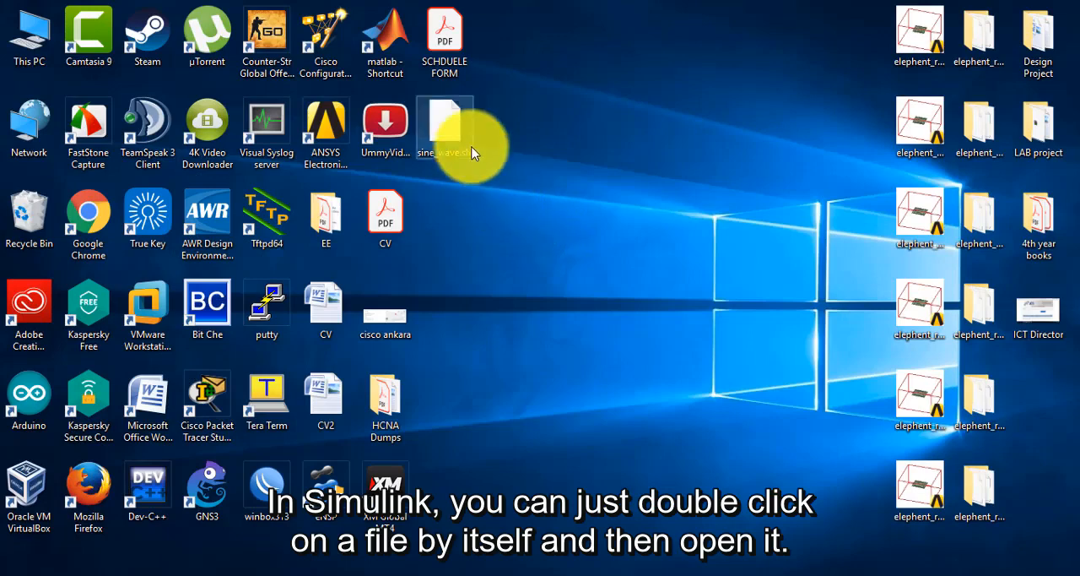
pyautogui.moveTo(470, 149); pyautogui.dragTo(465, 125)
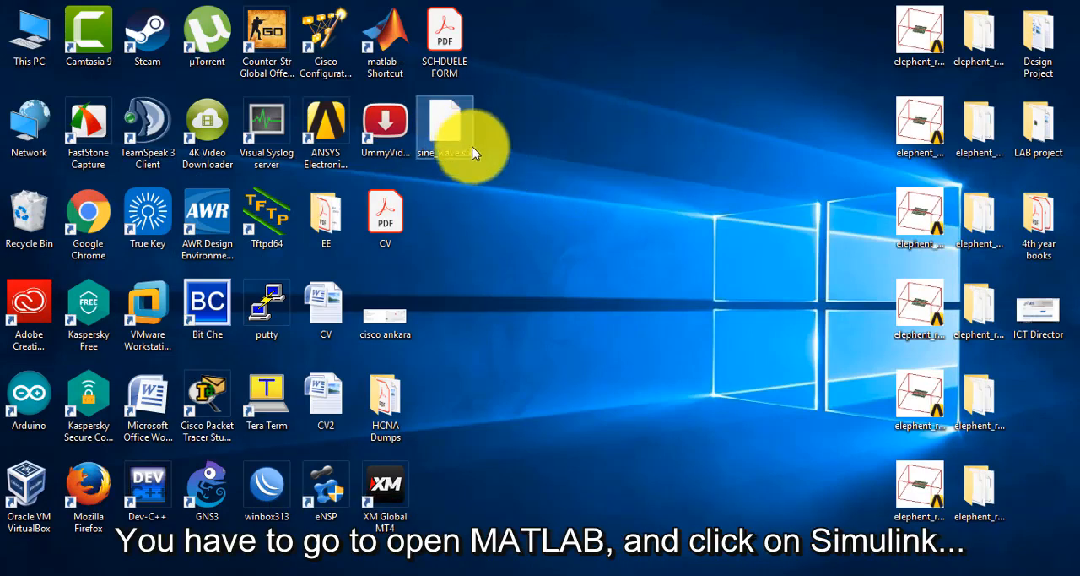
# Step: Switch to MATLAB, launch Simulink and open sine_wave.slx from the Desktop folder
pyautogui.click(434, 567)
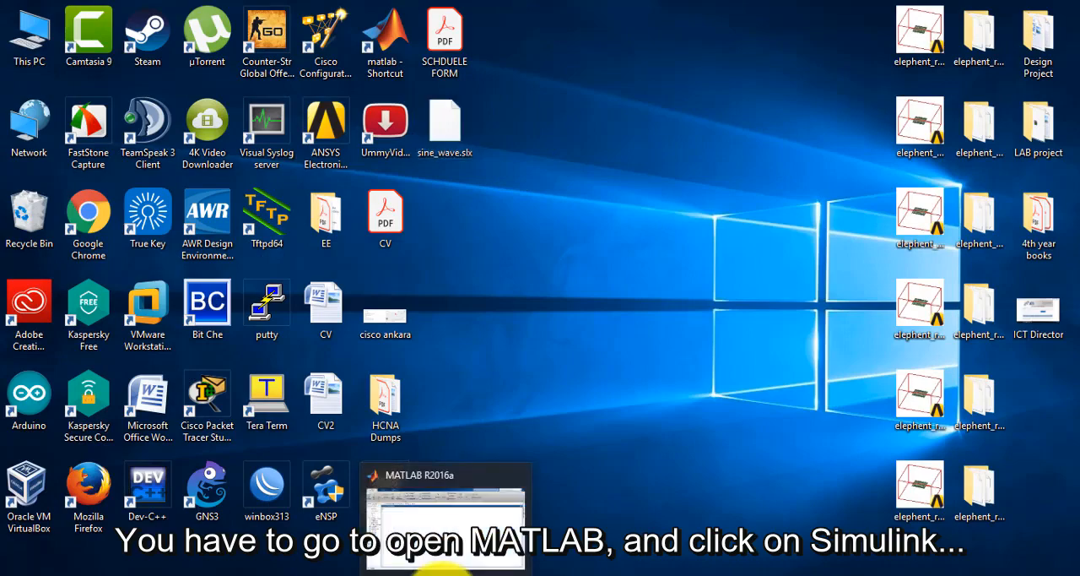
pyautogui.click(484, 77)
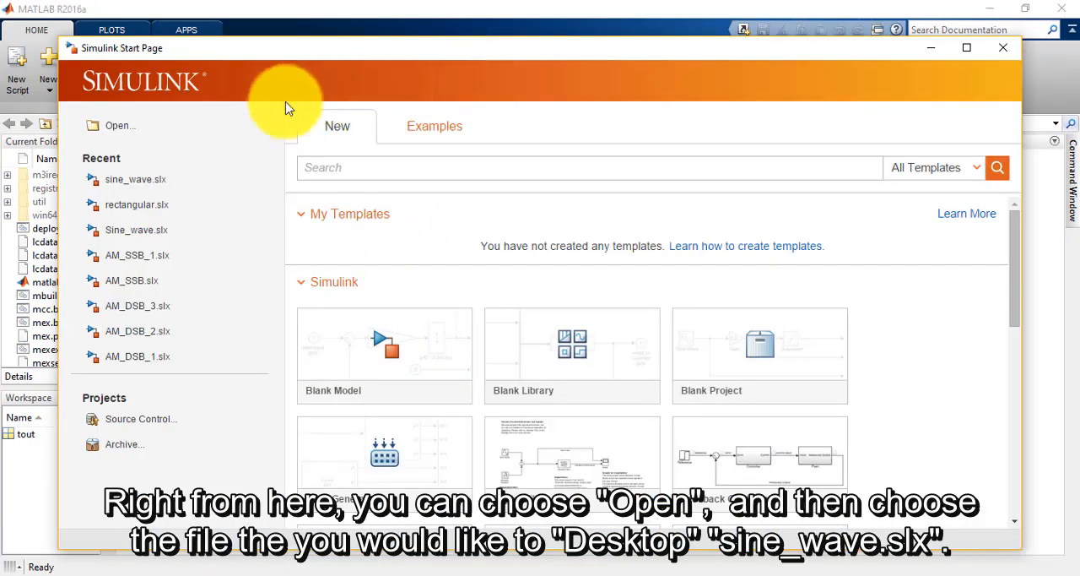
pyautogui.click(104, 130)
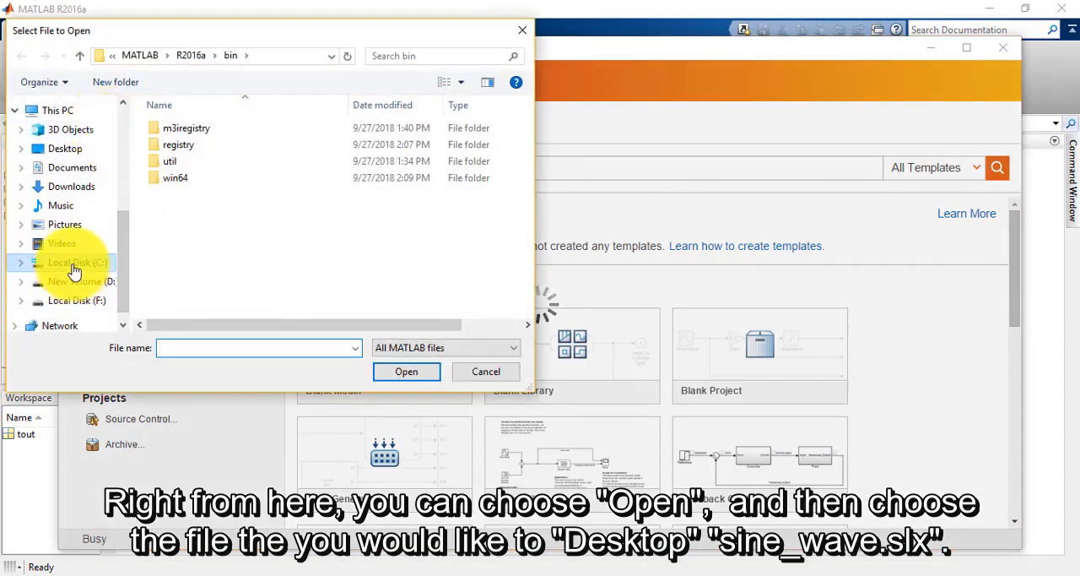
pyautogui.click(66, 150)
pyautogui.scroll(-2, 220, 245)
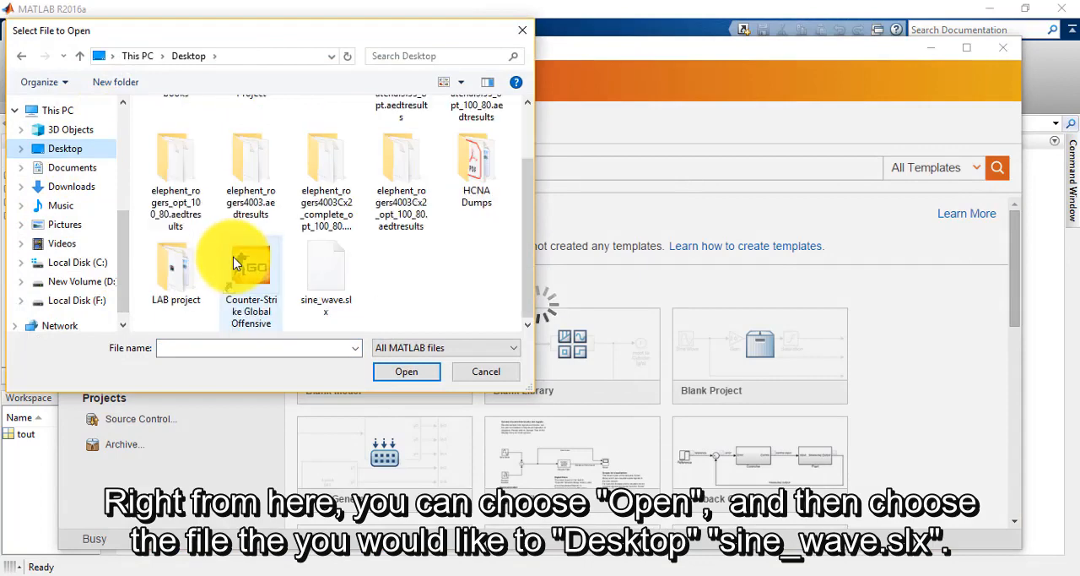
pyautogui.click(334, 272)
pyautogui.click(404, 372)
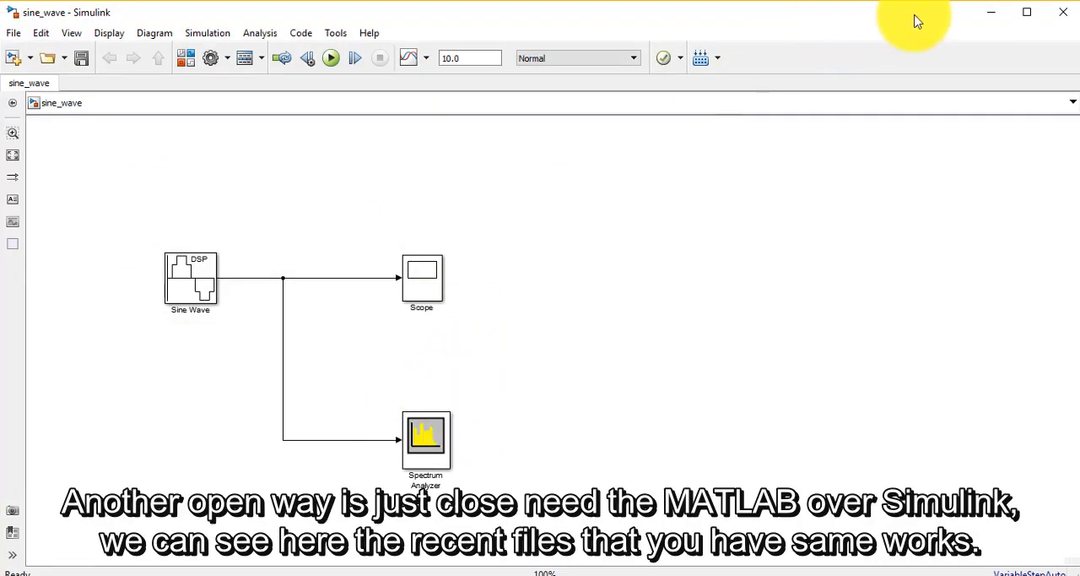
# Step: Close the model, relaunch Simulink and reopen sine_wave.slx from the recent files, enlarging the diagram to 125%
pyautogui.click(1062, 20)
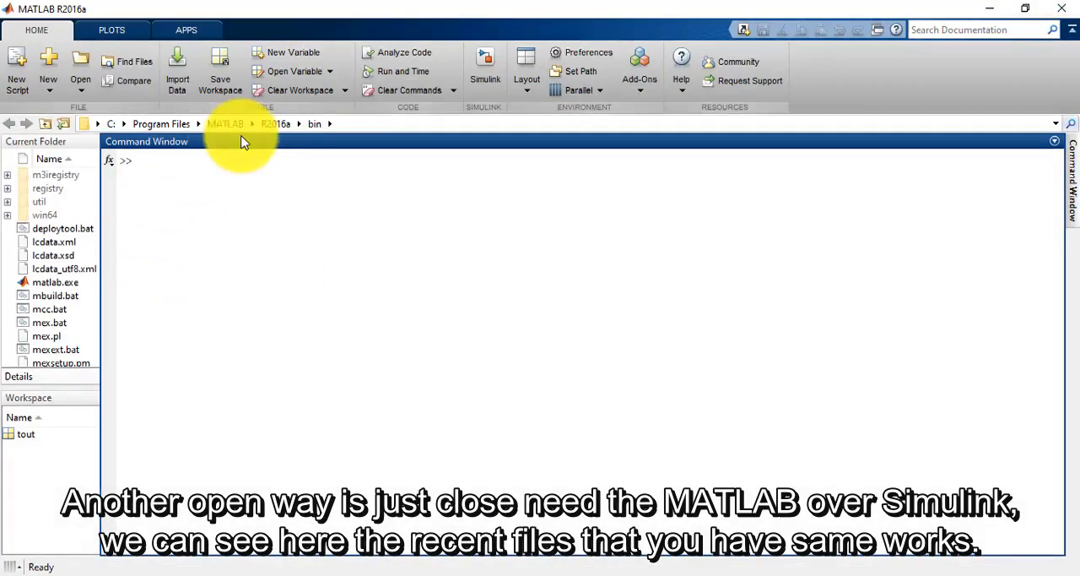
pyautogui.click(483, 80)
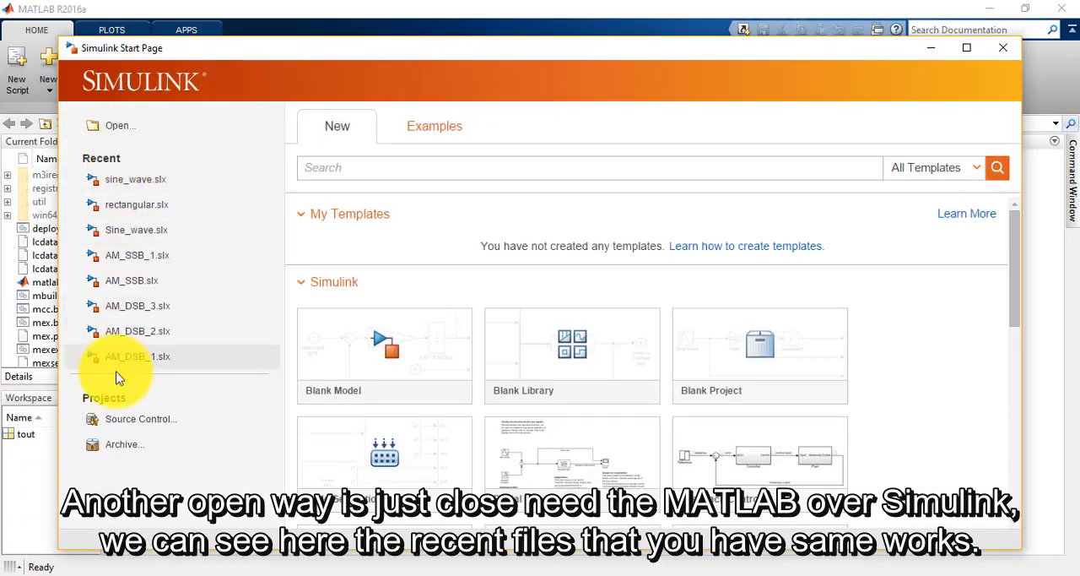
pyautogui.doubleClick(110, 187)
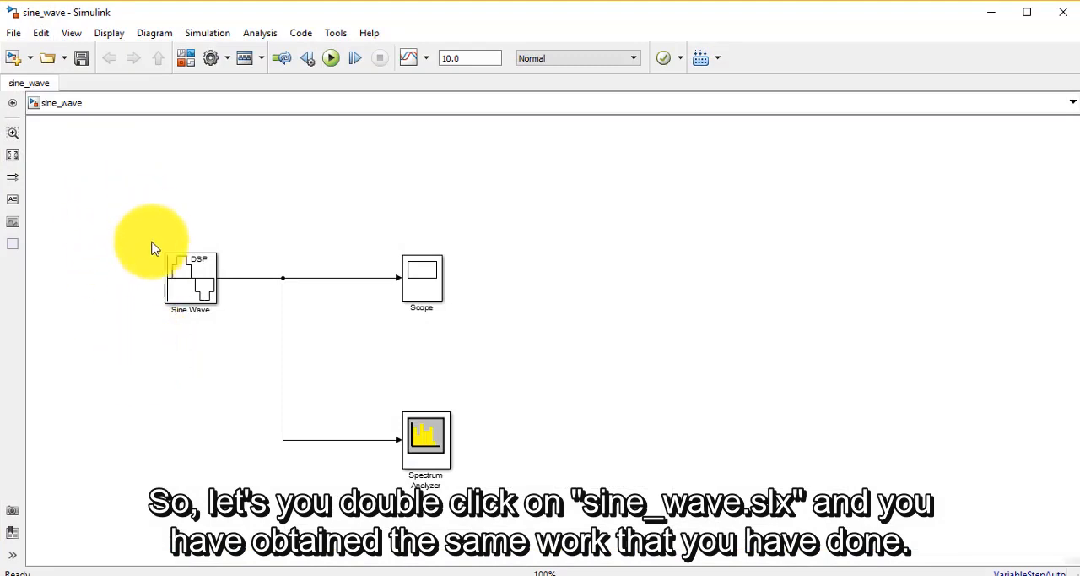
pyautogui.scroll(-1, 145, 283)
pyautogui.scroll(3, 145, 283)
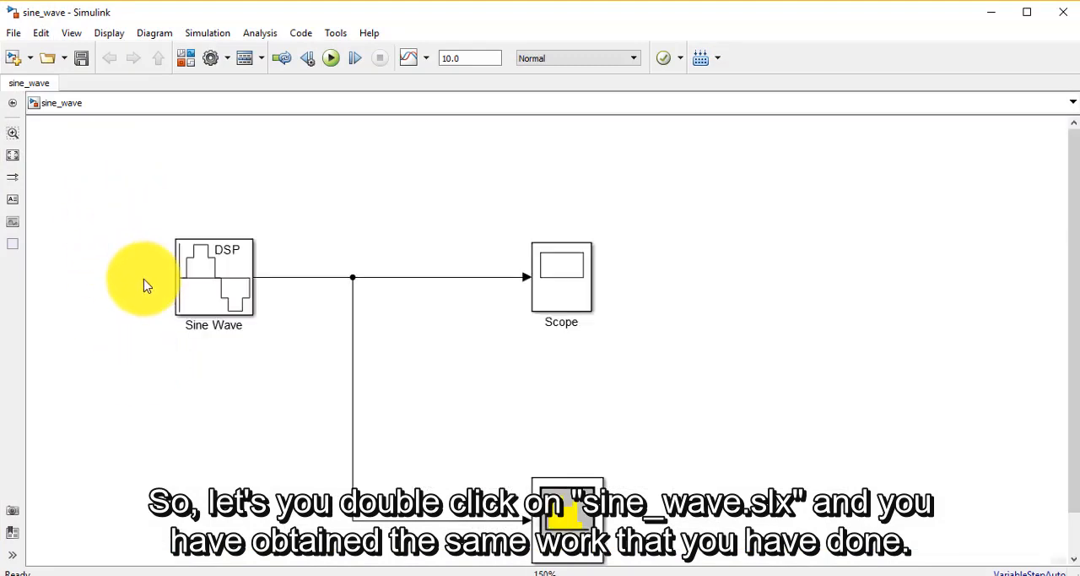
pyautogui.scroll(-1, 146, 283)
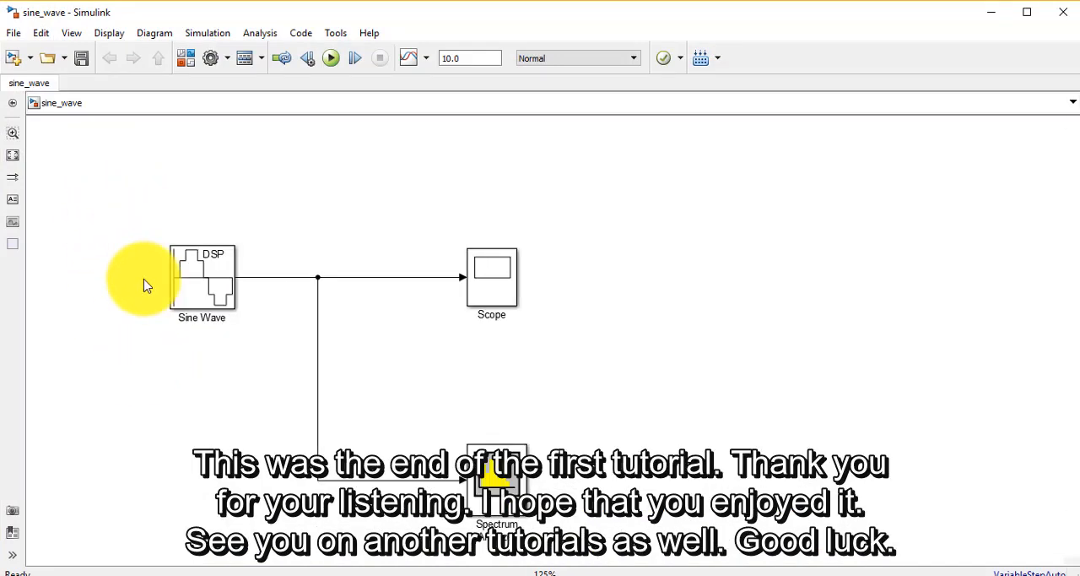